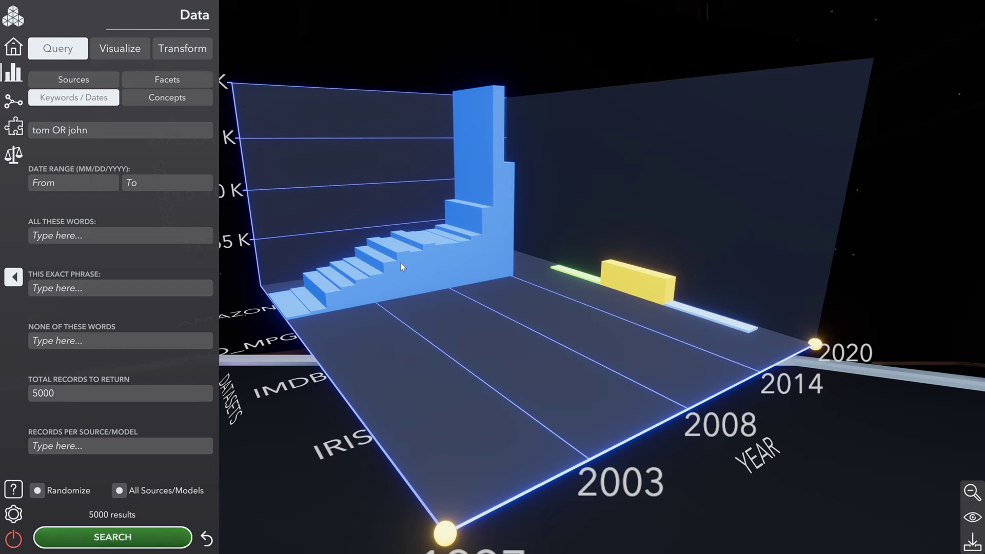
Step: Narrow the timeline's year range to end at 2013 and drill the record chart down to the days of August 2012
click(13, 46)
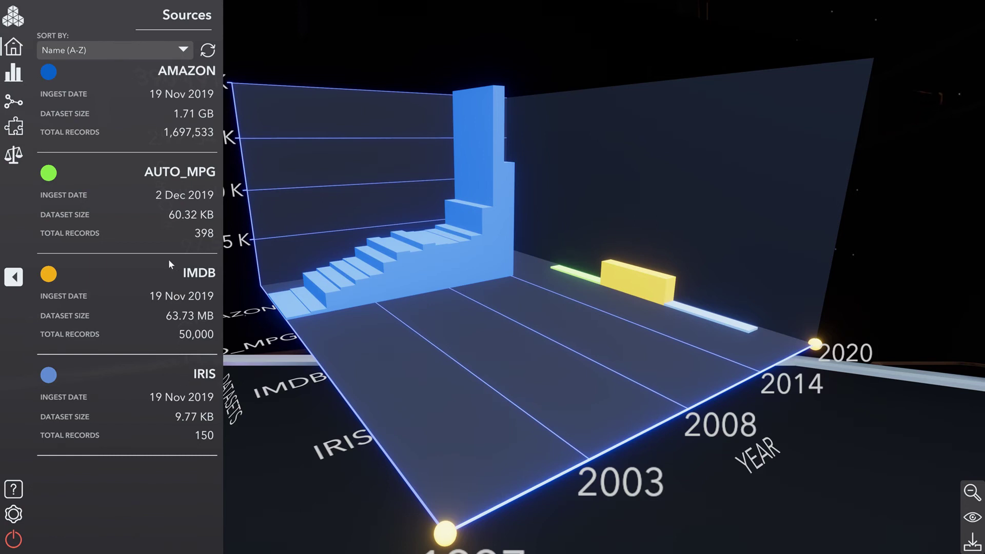
click(12, 278)
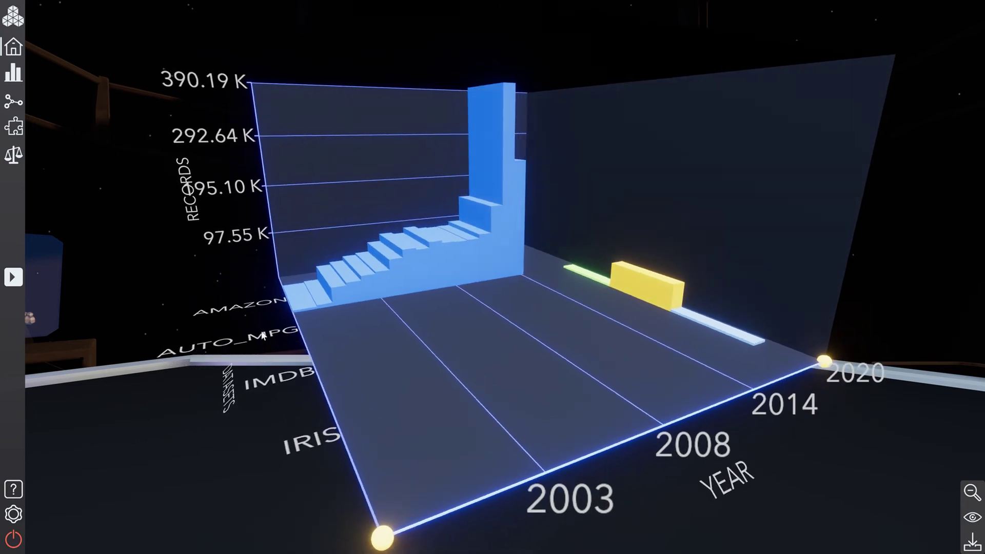
drag(822, 364, 734, 397)
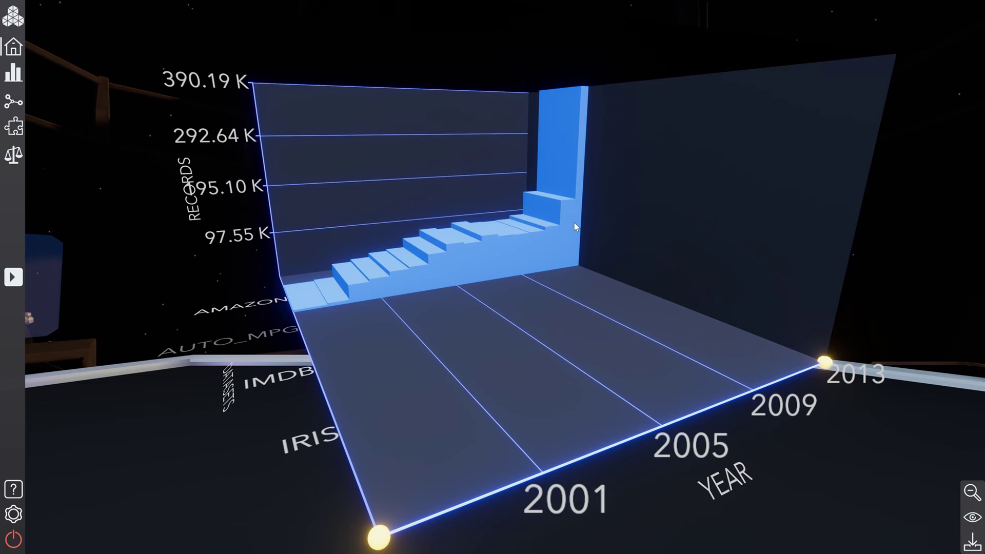
click(547, 214)
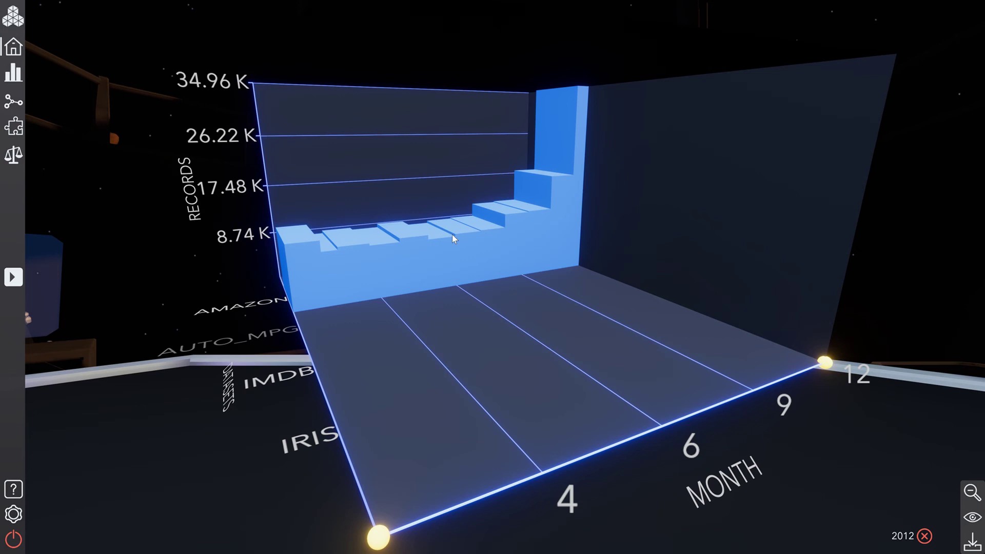
click(498, 242)
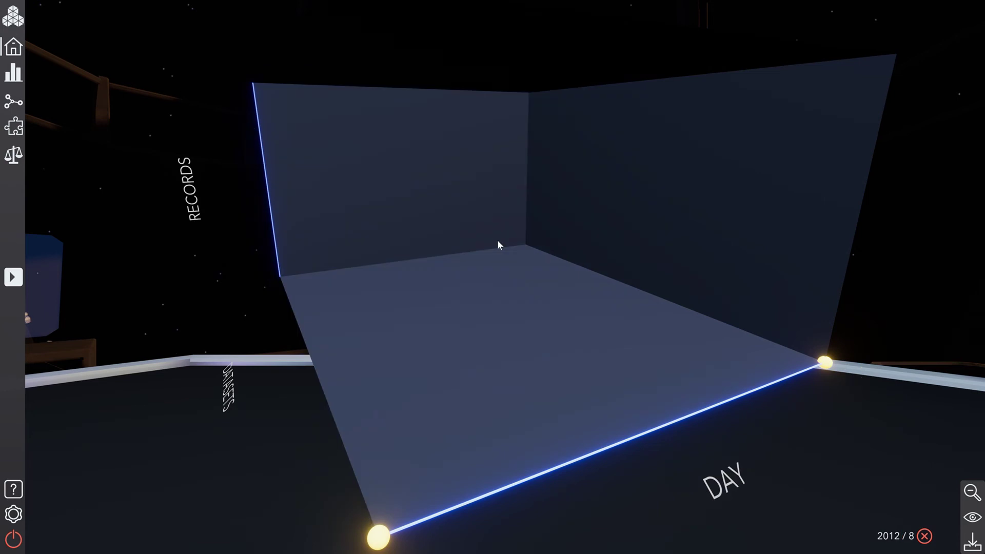
Step: Select the AMAZON dataset as a source for the data query
click(9, 76)
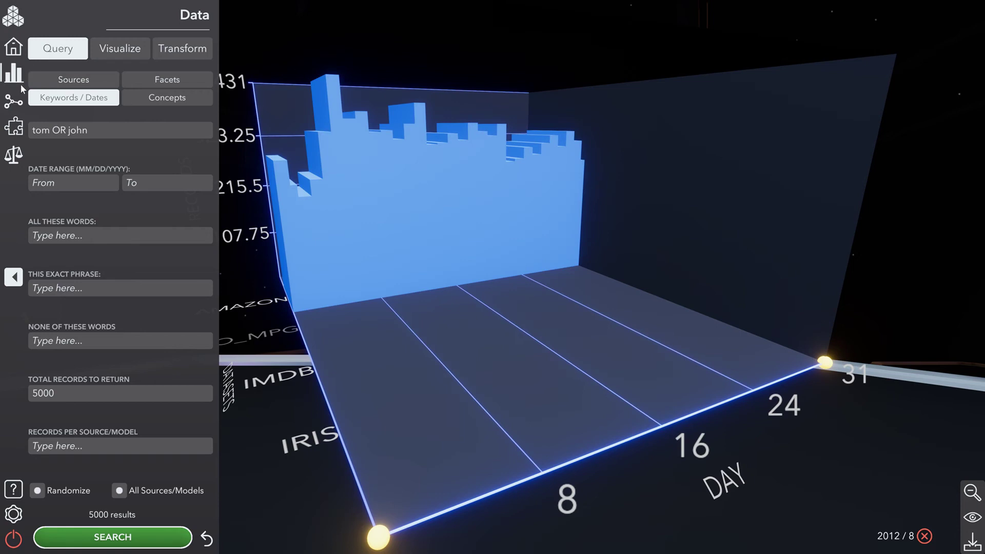
click(68, 82)
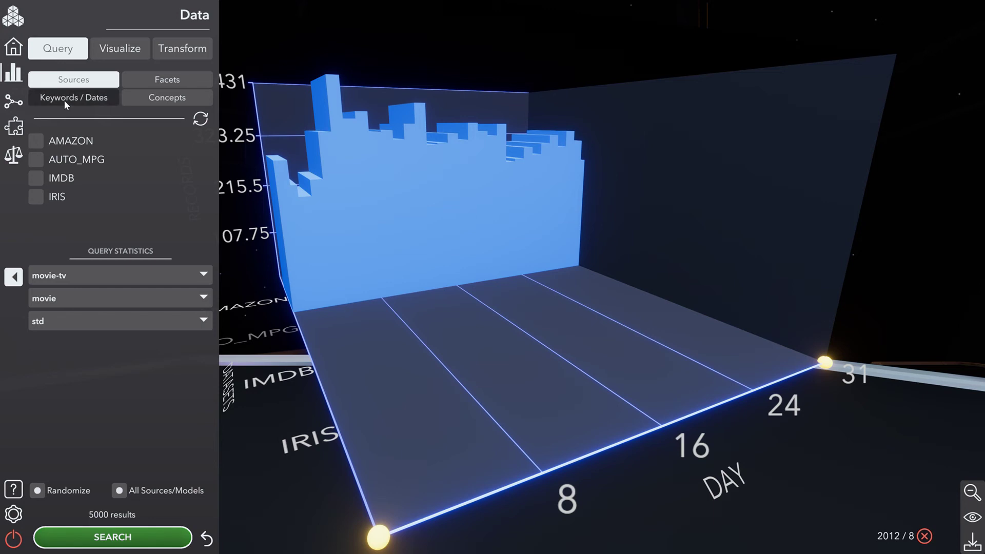
click(37, 139)
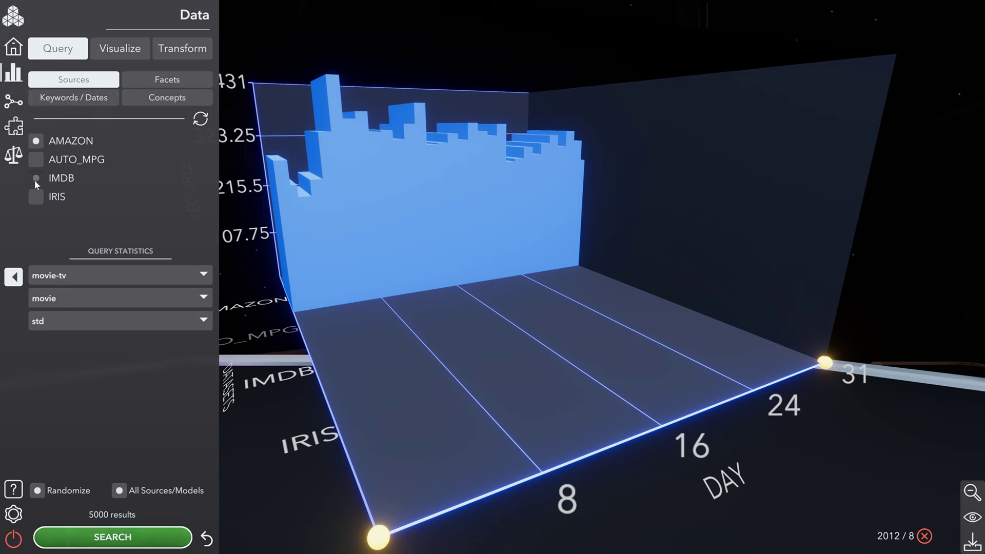
Step: Examine the query's keyword, total records, records per source/model and Randomize settings
click(56, 101)
click(104, 131)
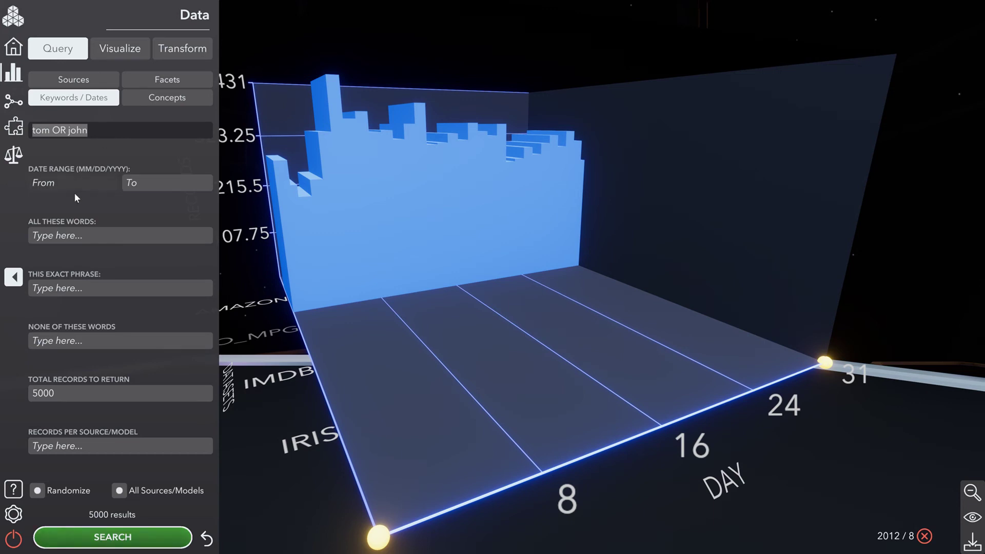
click(73, 393)
click(94, 442)
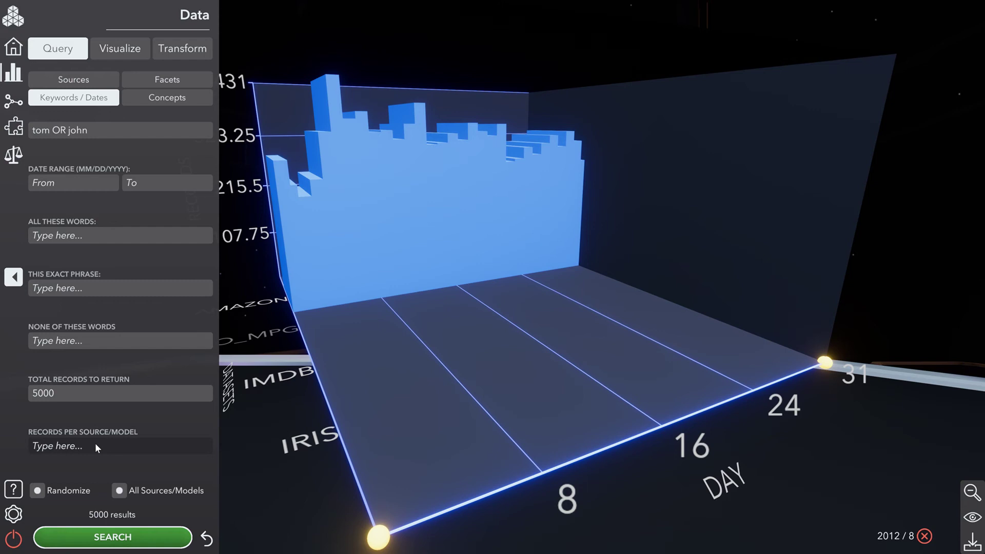
click(62, 490)
Step: Examine the filterable facets of the movie and movie-tv categories
click(155, 82)
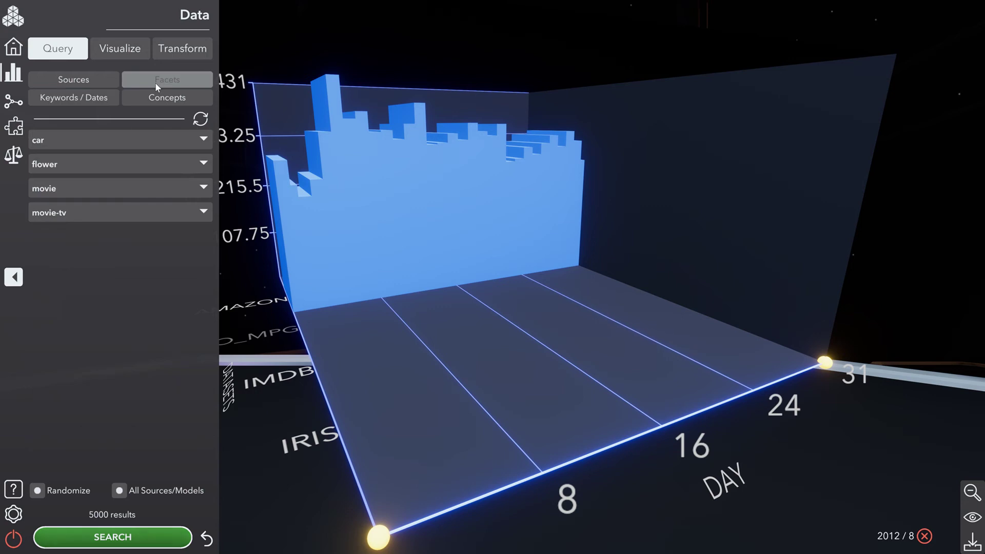
click(117, 189)
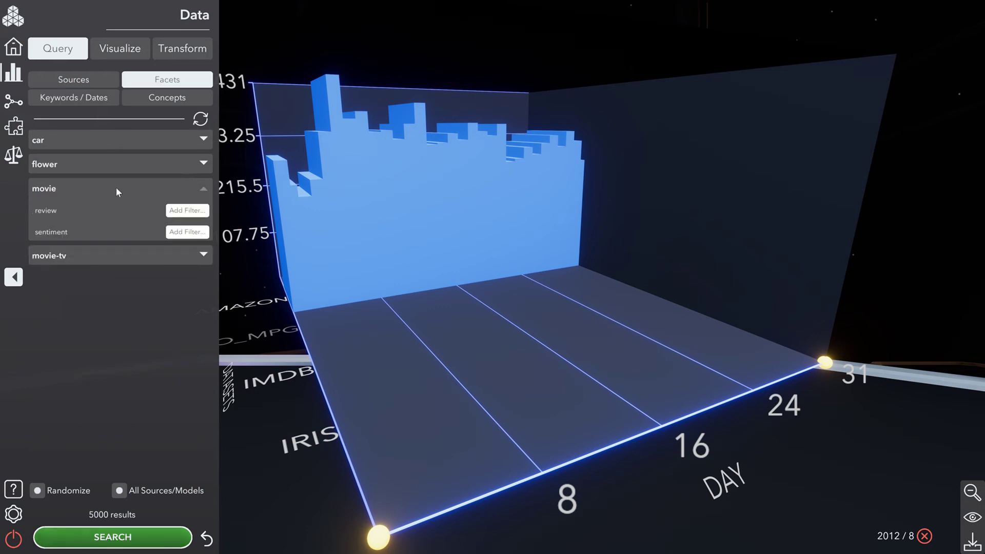
click(102, 257)
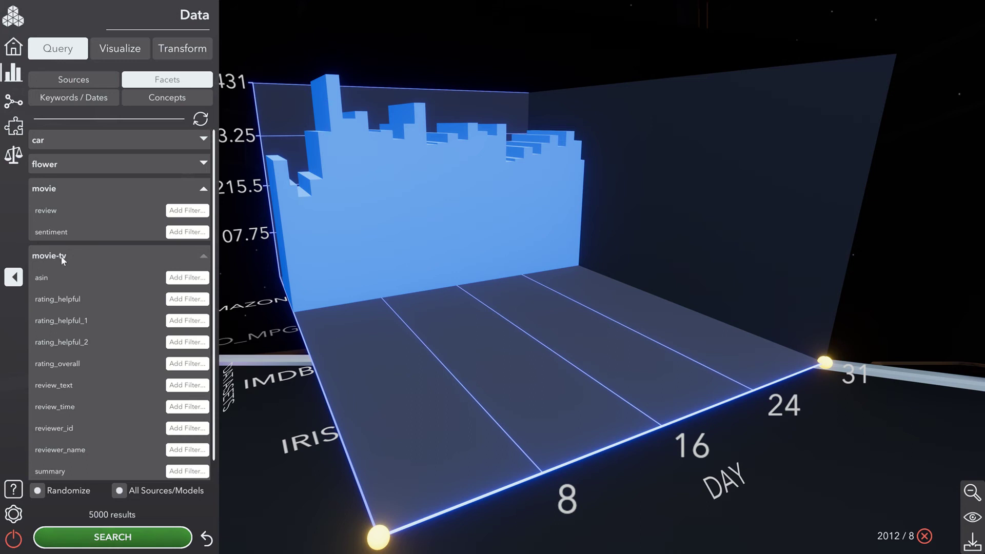
scroll(84, 450, down, 3)
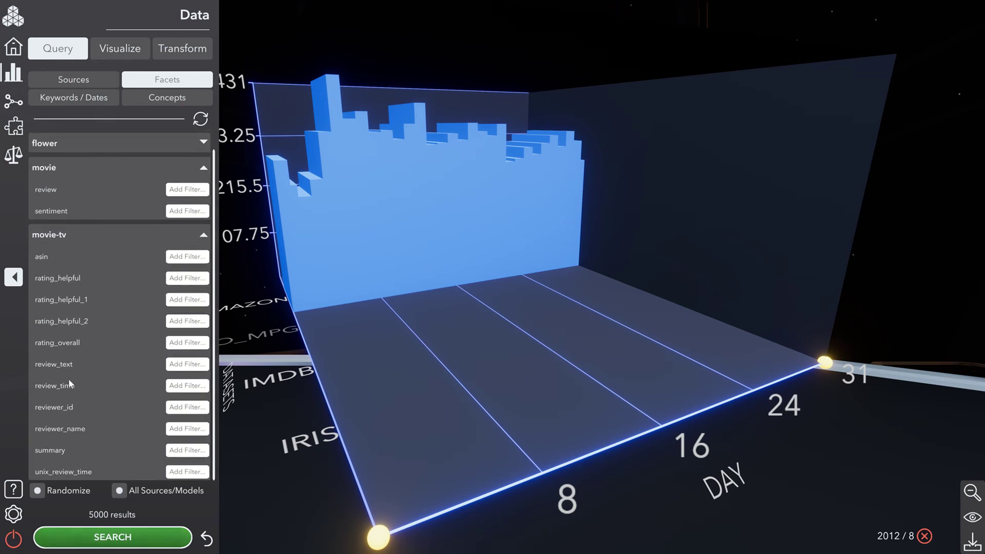
scroll(69, 379, up, 3)
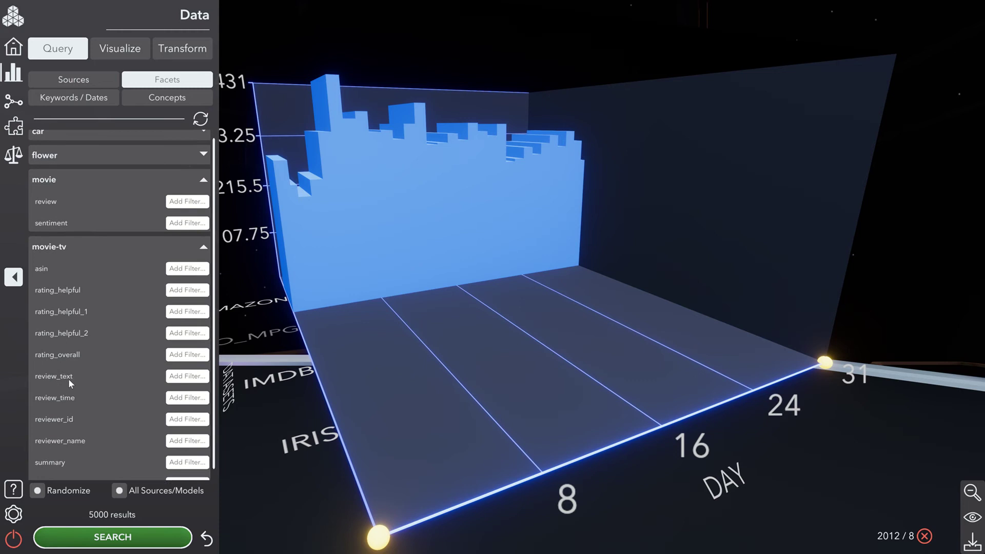
Step: Search the query concepts for "hear" and return to the keyword and date settings
click(165, 95)
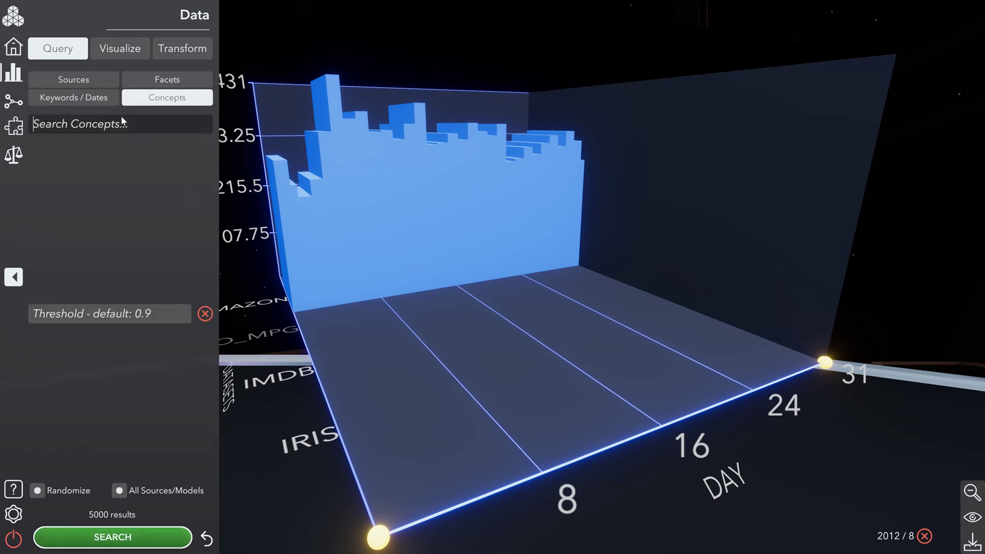
text(hear)
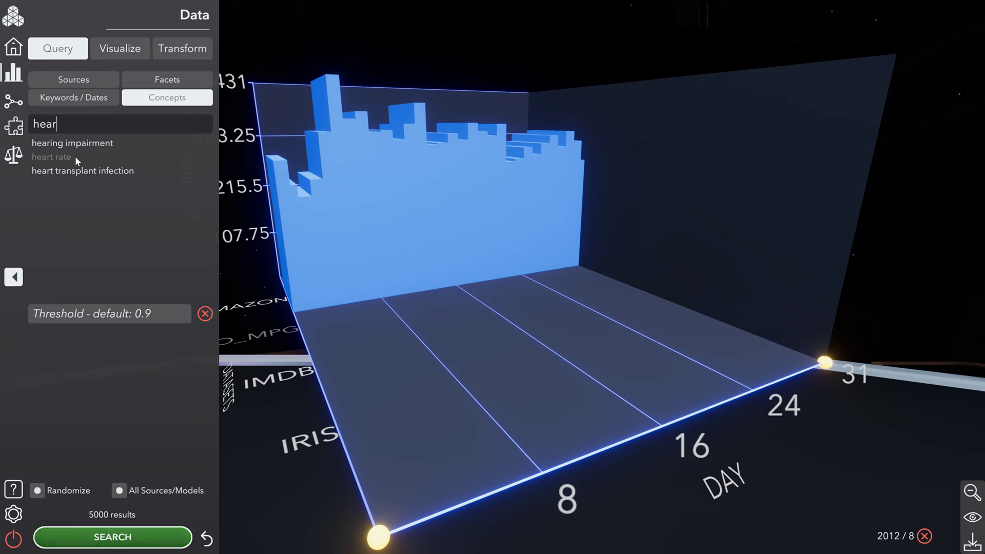
click(84, 100)
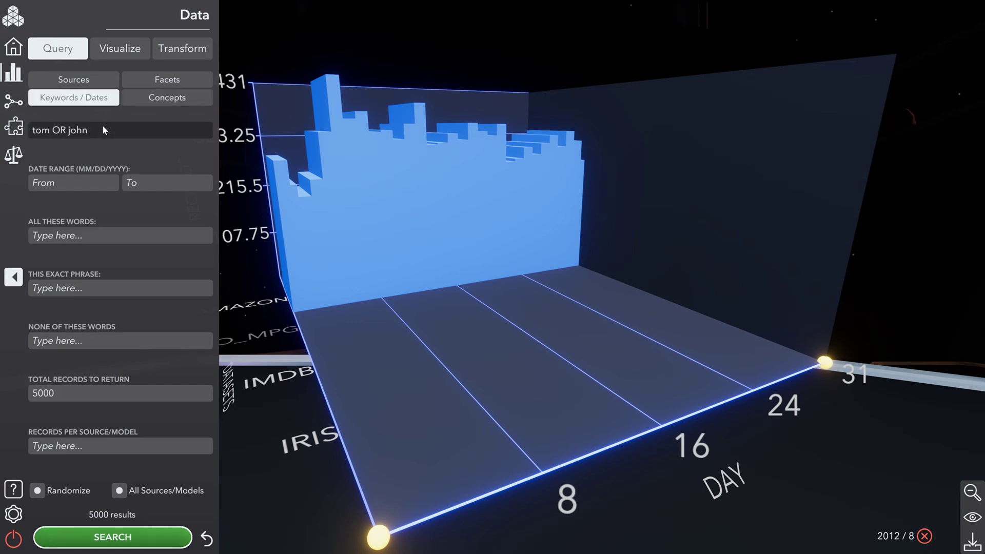
Step: Examine the movie-tv query statistics for rating_overall, from the percentiles through the standard deviation and data type
click(91, 79)
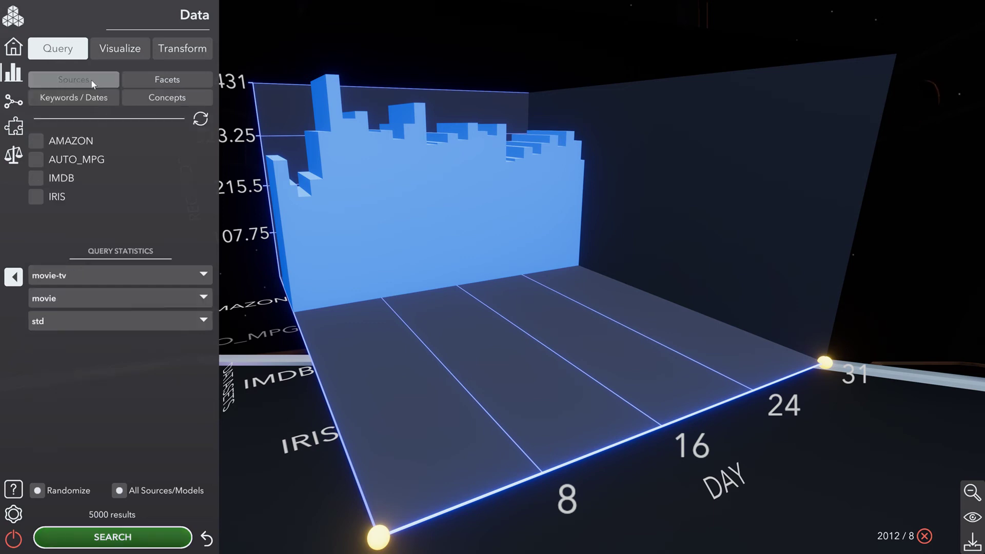
click(125, 279)
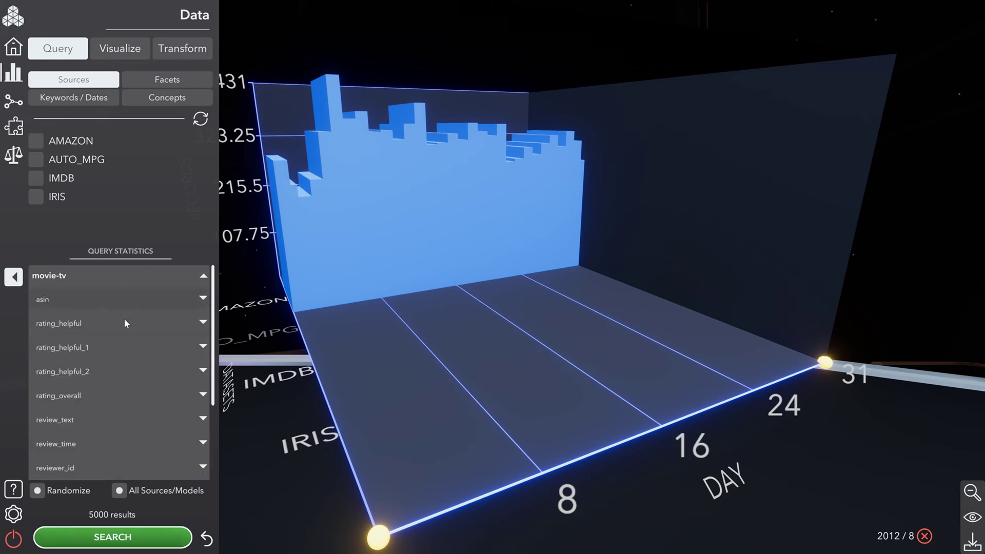
click(123, 403)
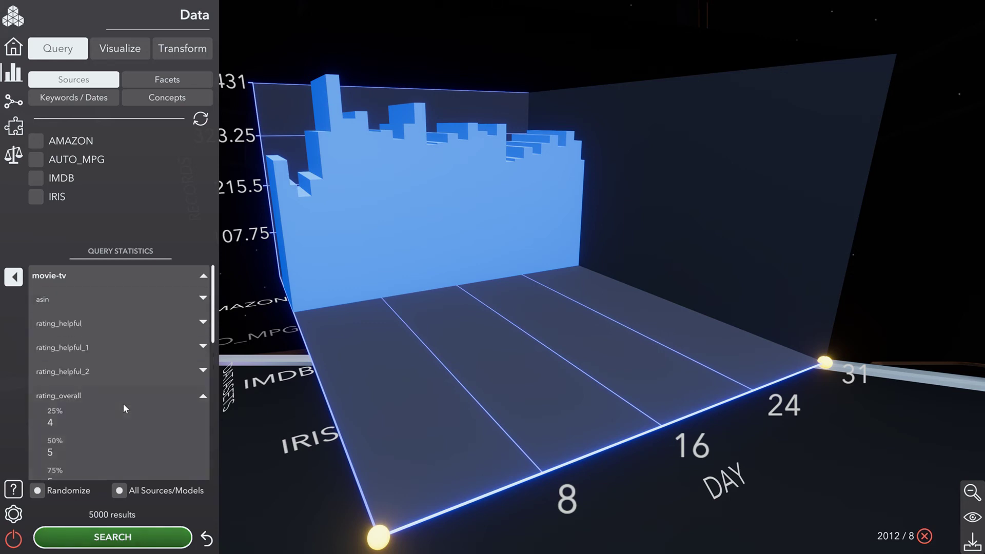
scroll(123, 404, down, 3)
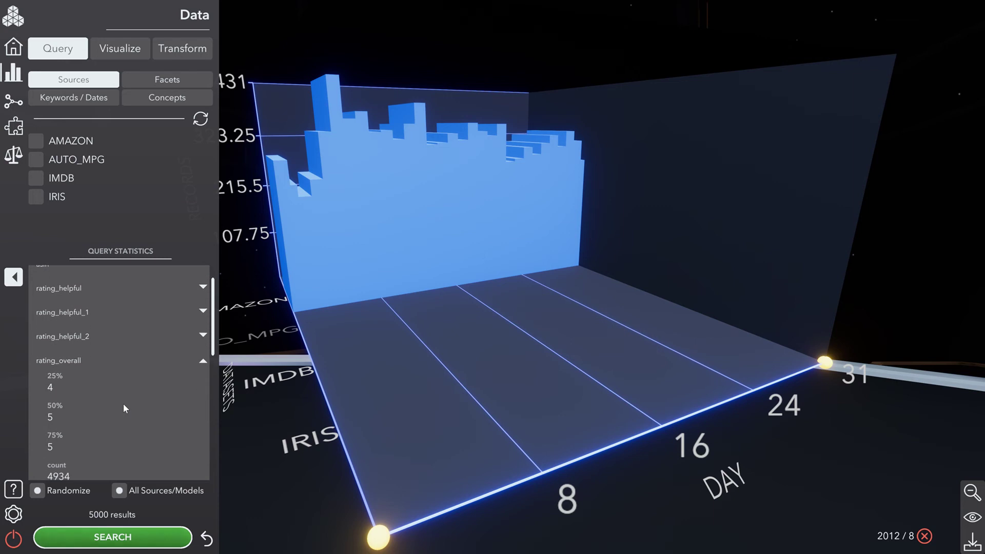
scroll(123, 404, down, 3)
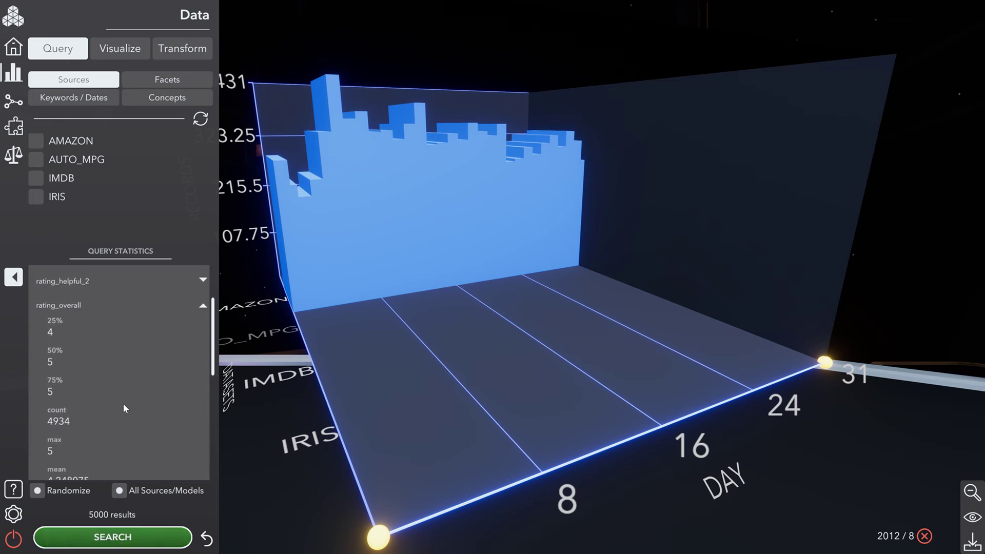
scroll(123, 403, down, 1)
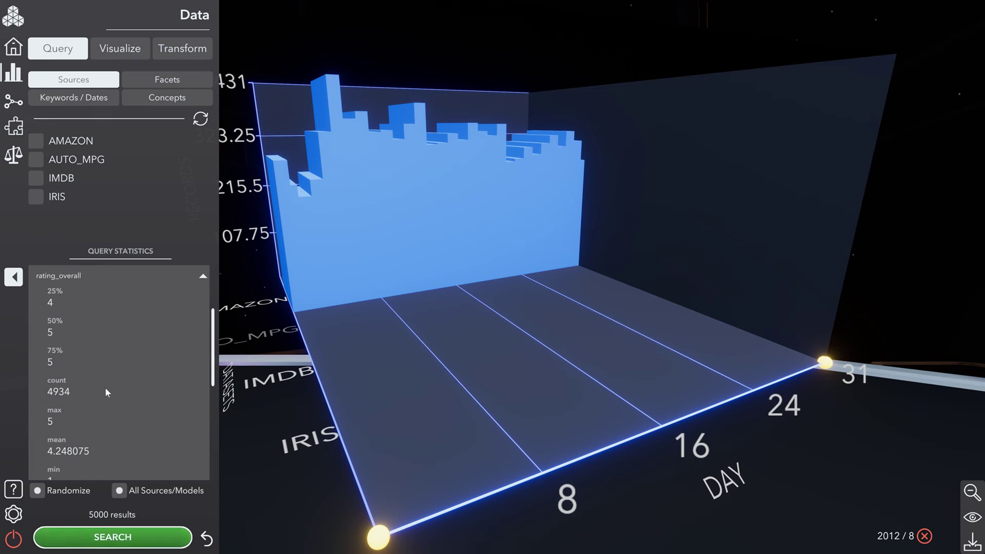
scroll(126, 413, down, 1)
scroll(125, 411, down, 2)
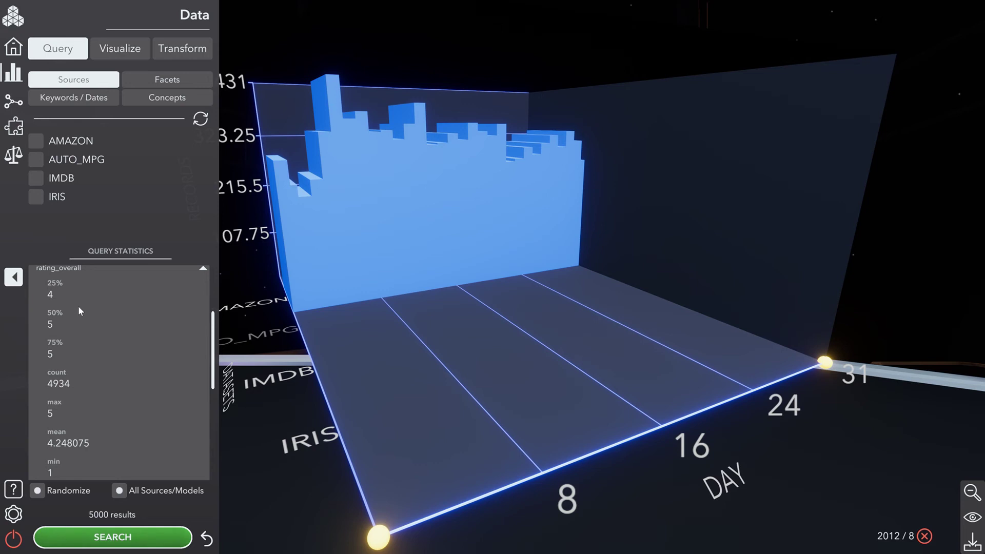
scroll(78, 307, up, 2)
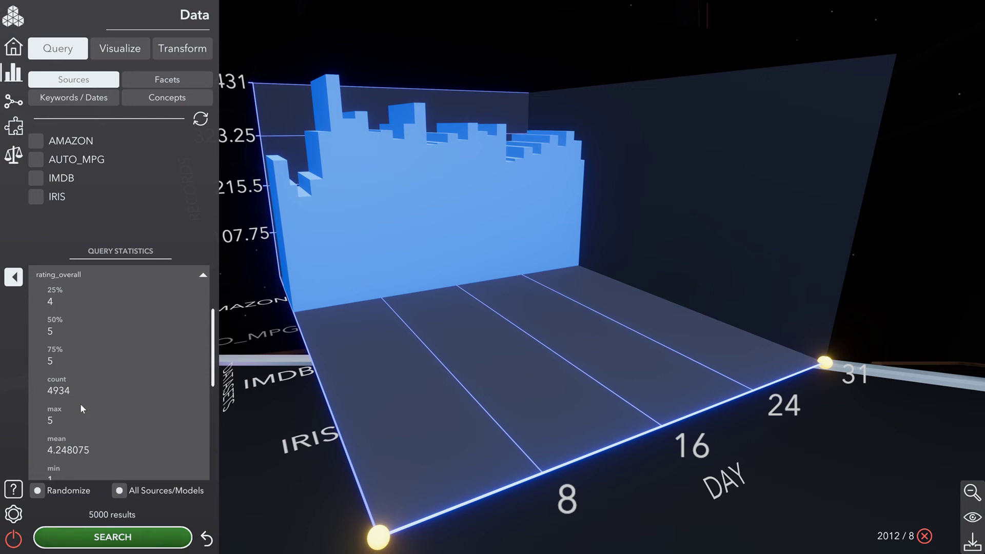
scroll(85, 376, down, 1)
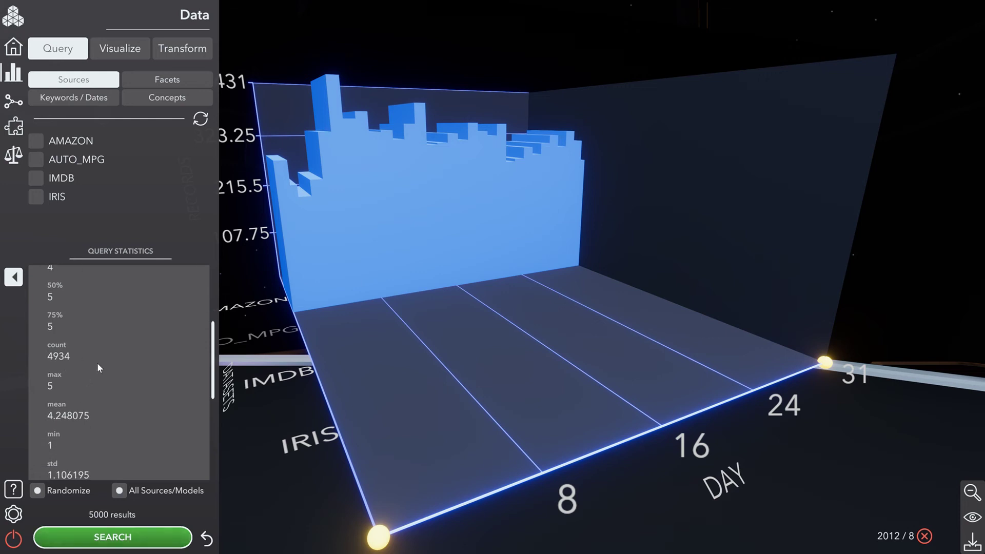
scroll(148, 365, up, 1)
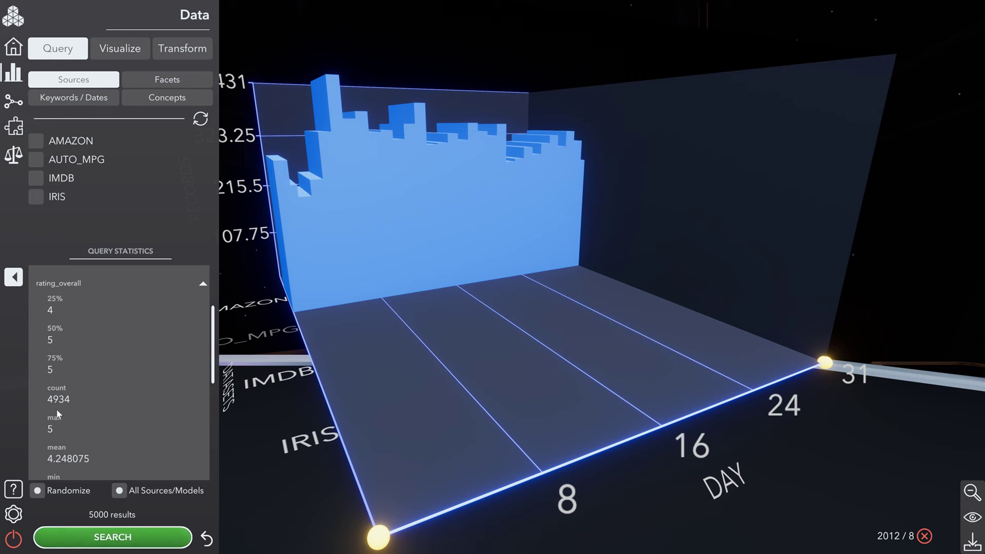
scroll(127, 343, down, 1)
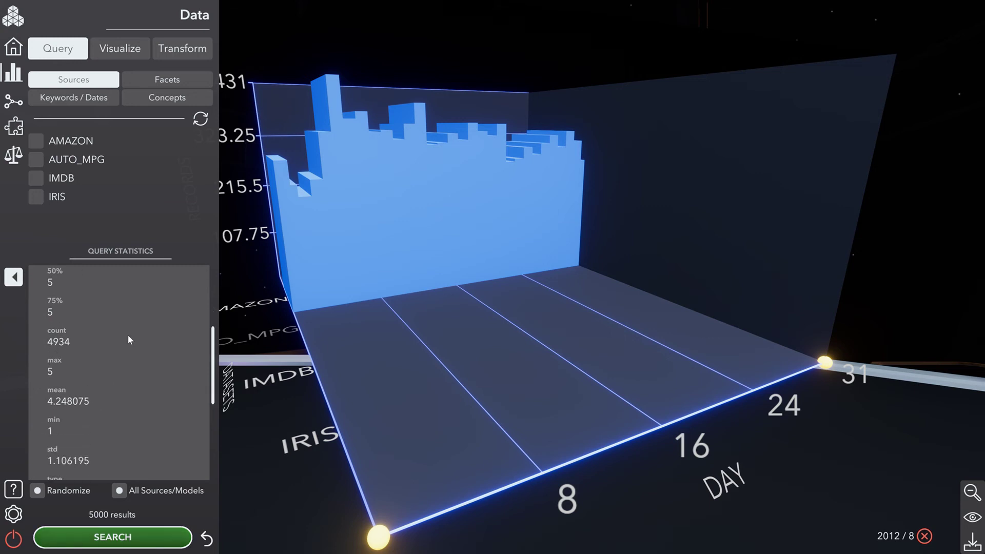
scroll(128, 333, down, 2)
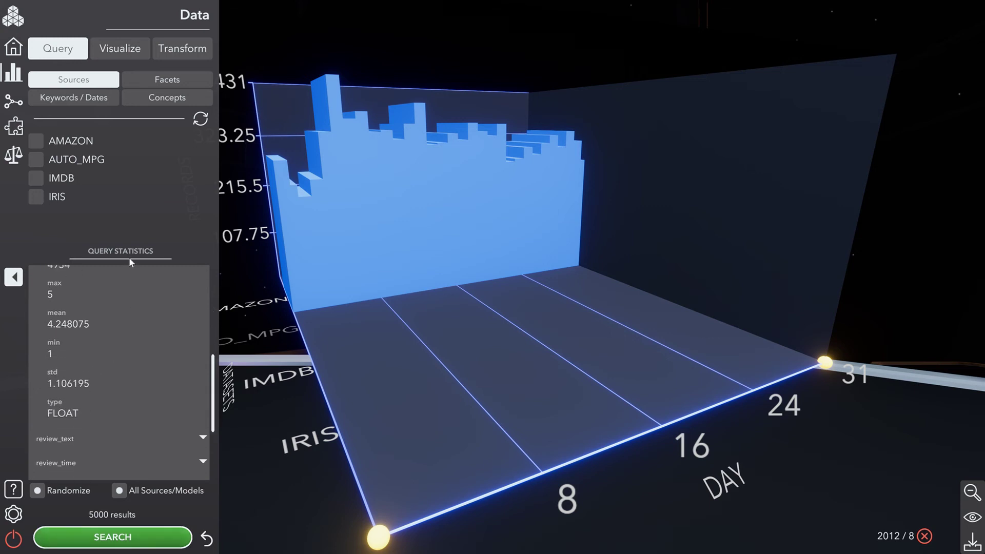
scroll(132, 339, down, 3)
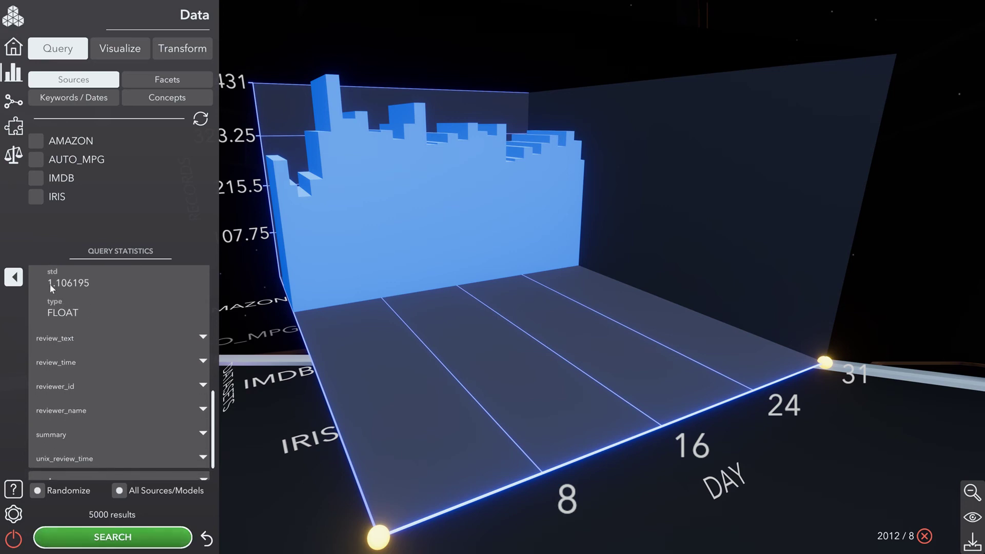
scroll(142, 356, up, 2)
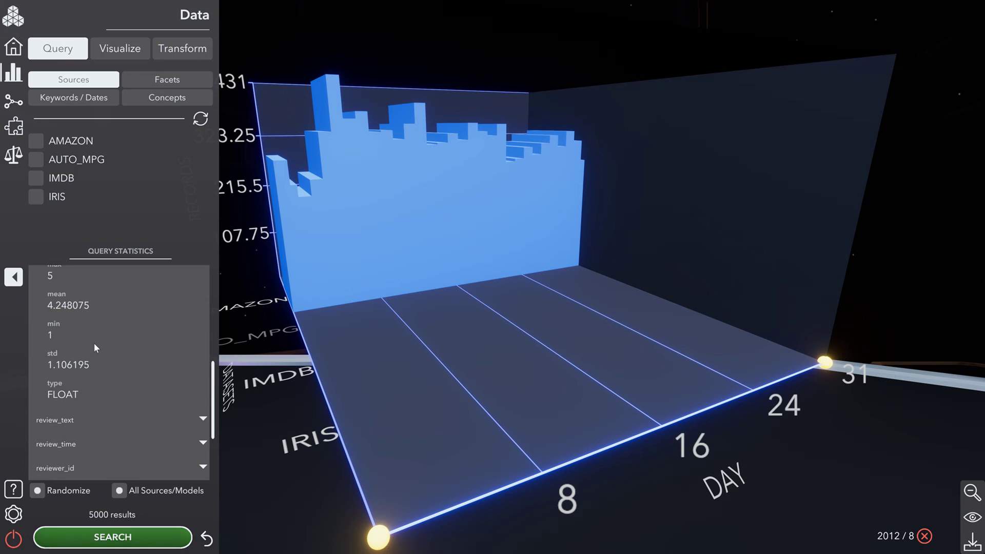
Step: Show the movie-tv query statistics for the unix_review_time field
scroll(114, 388, down, 3)
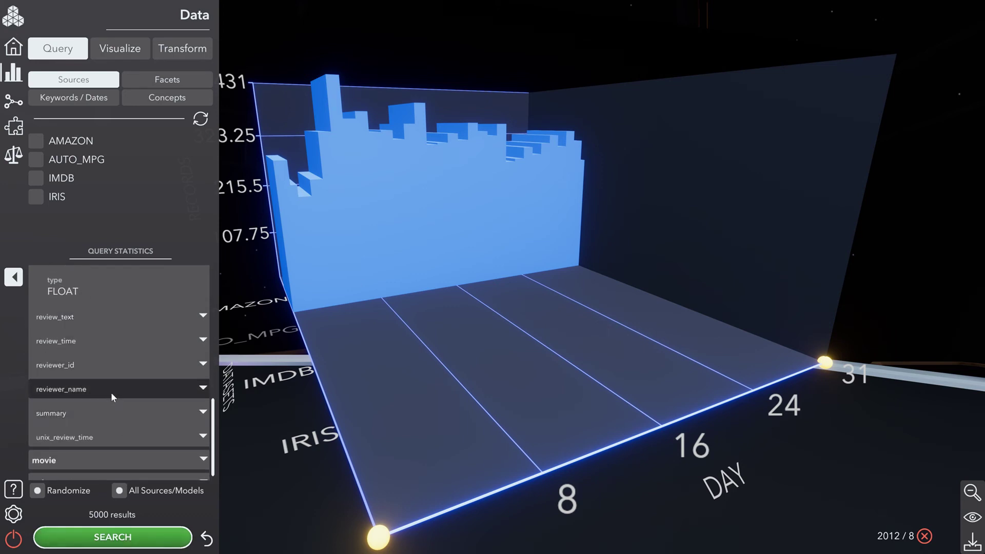
scroll(124, 384, down, 2)
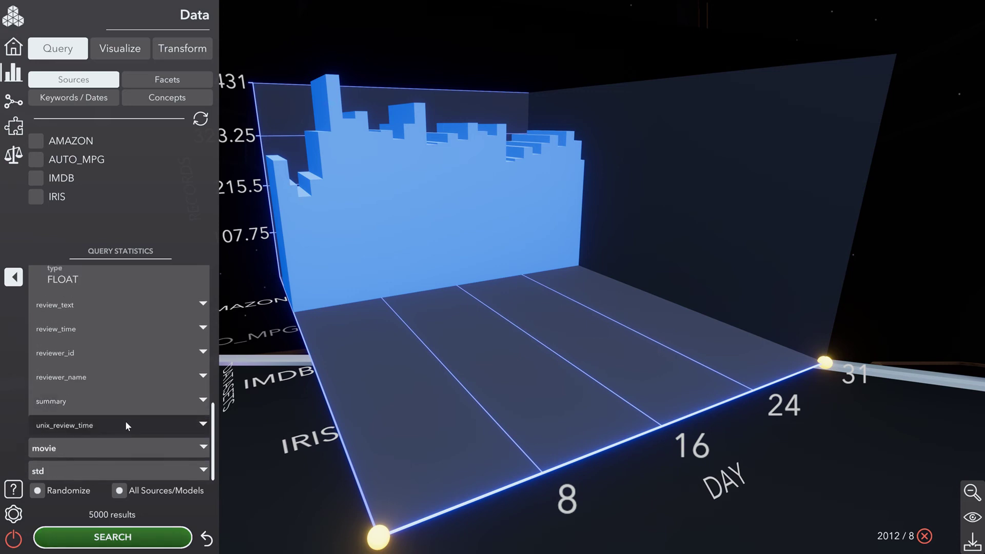
click(126, 423)
scroll(129, 424, down, 5)
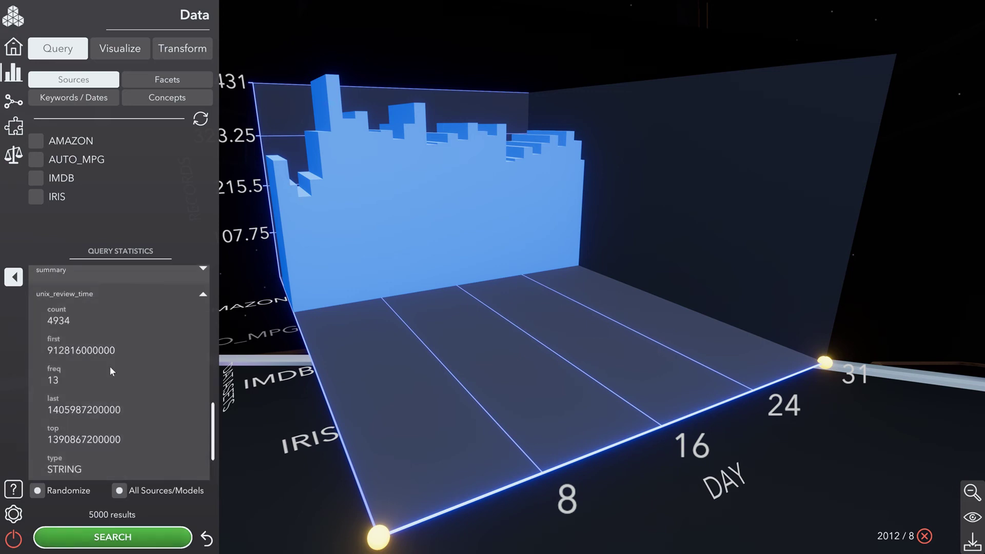
Step: Examine the remaining unix_review_time statistics, then the movie category's sentiment statistics
scroll(130, 377, down, 3)
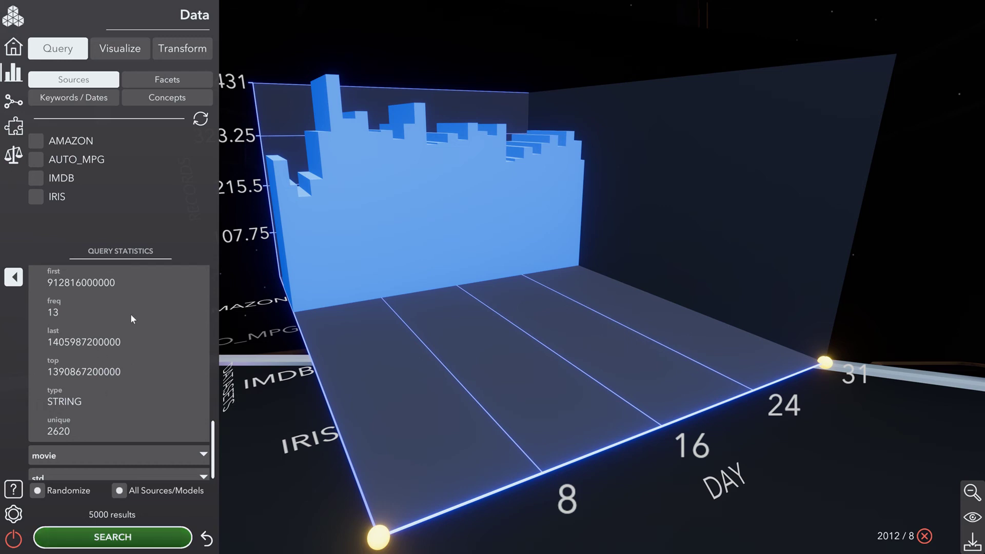
scroll(125, 448, up, 4)
scroll(122, 466, down, 4)
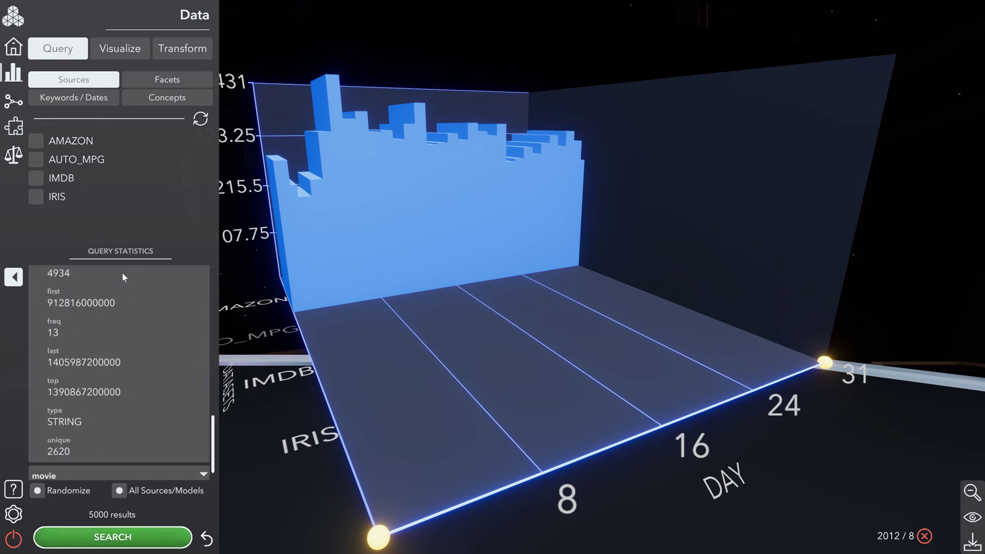
scroll(118, 455, down, 3)
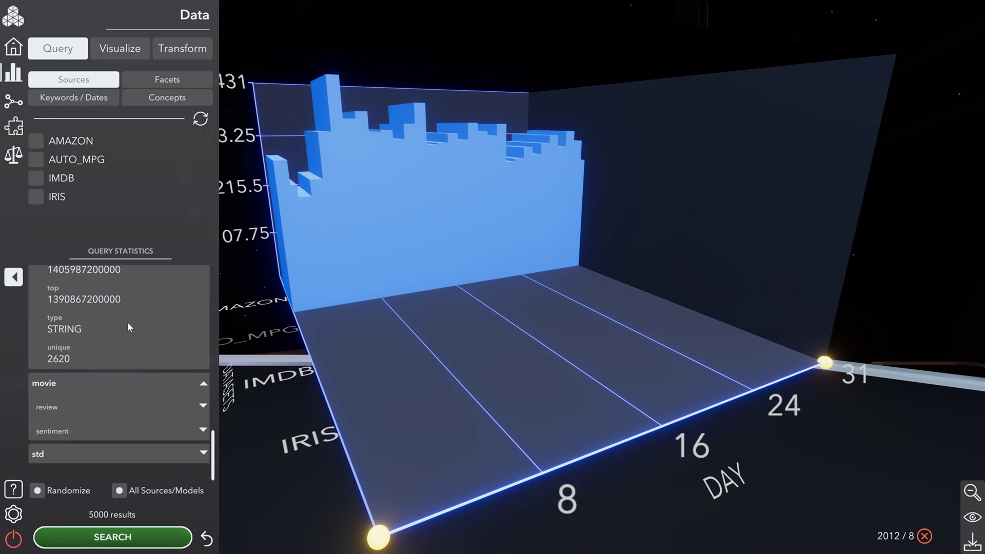
scroll(100, 364, down, 6)
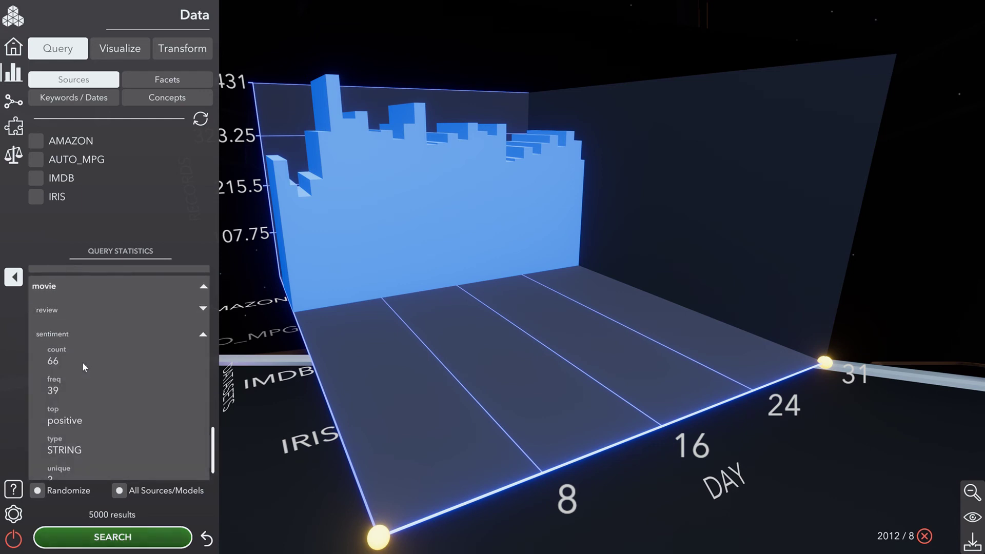
scroll(92, 411, down, 2)
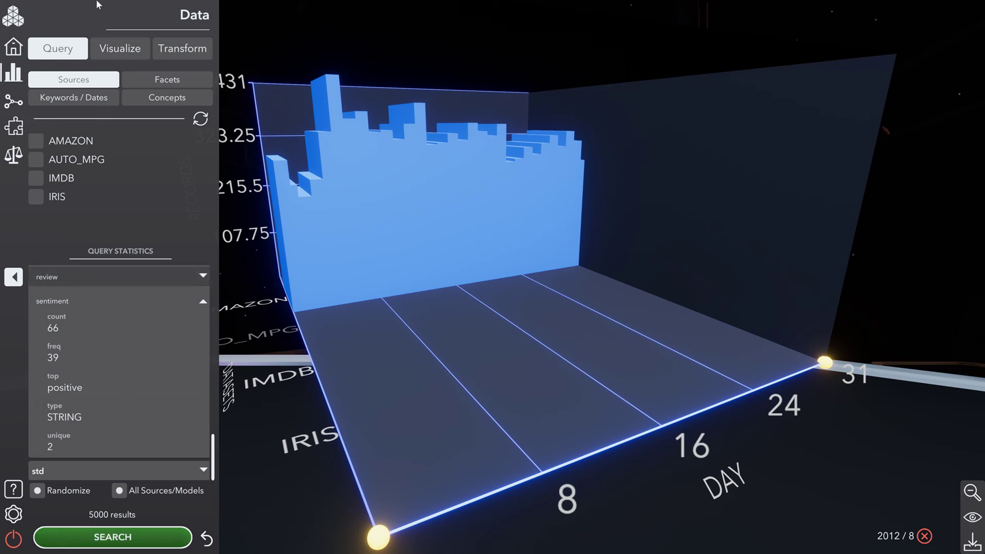
Step: Create a scatterplot of the query results and narrow the movie-tv.rating_helpful_1 axis to a maximum of about 36.10
click(110, 51)
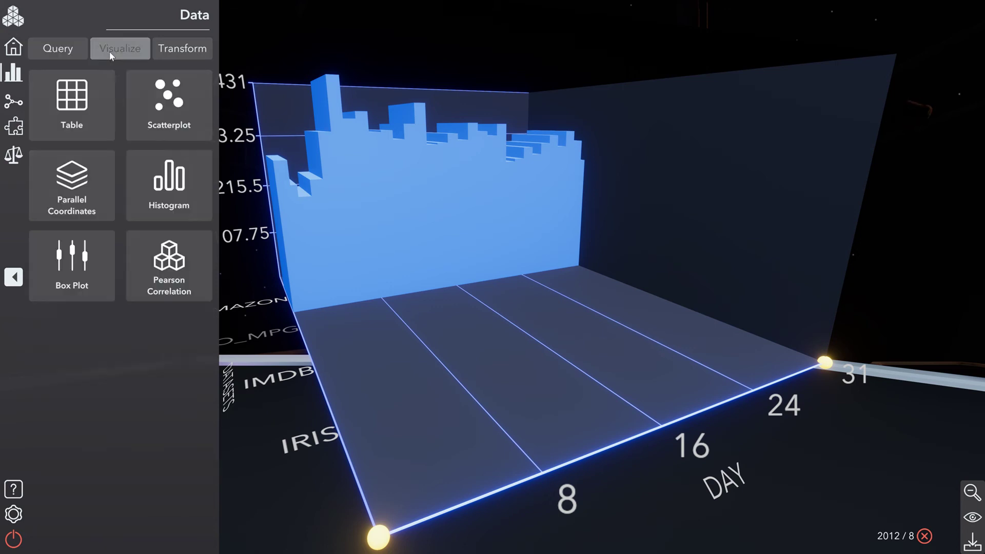
click(167, 109)
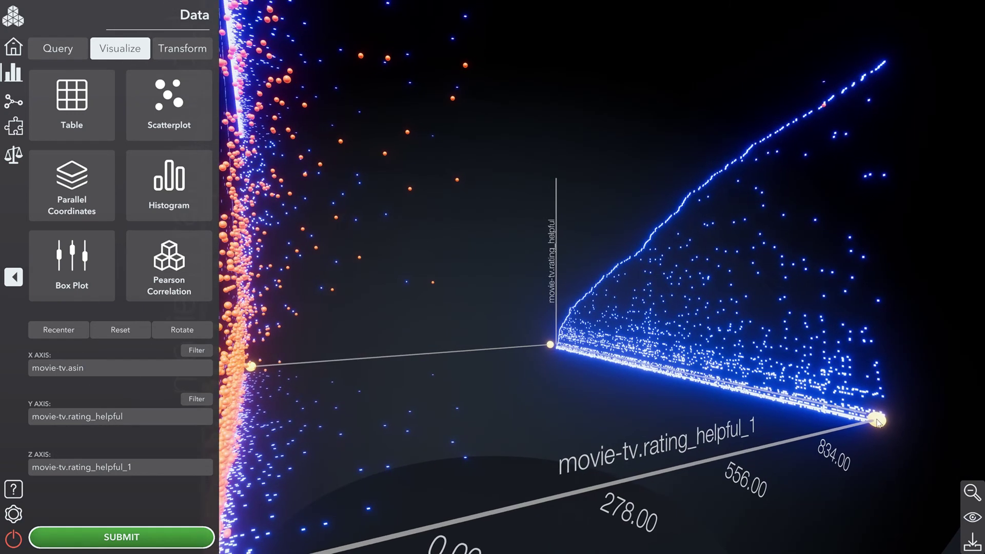
drag(878, 421, 290, 466)
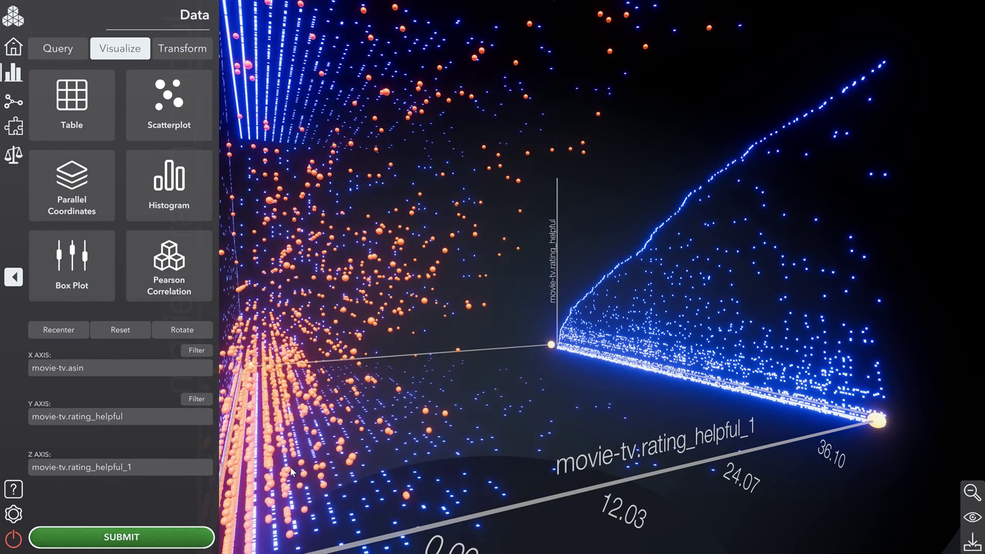
Step: Open the full record of a data point inside the scatterplot, read its review text and remaining fields, and close it
drag(598, 413, 513, 419)
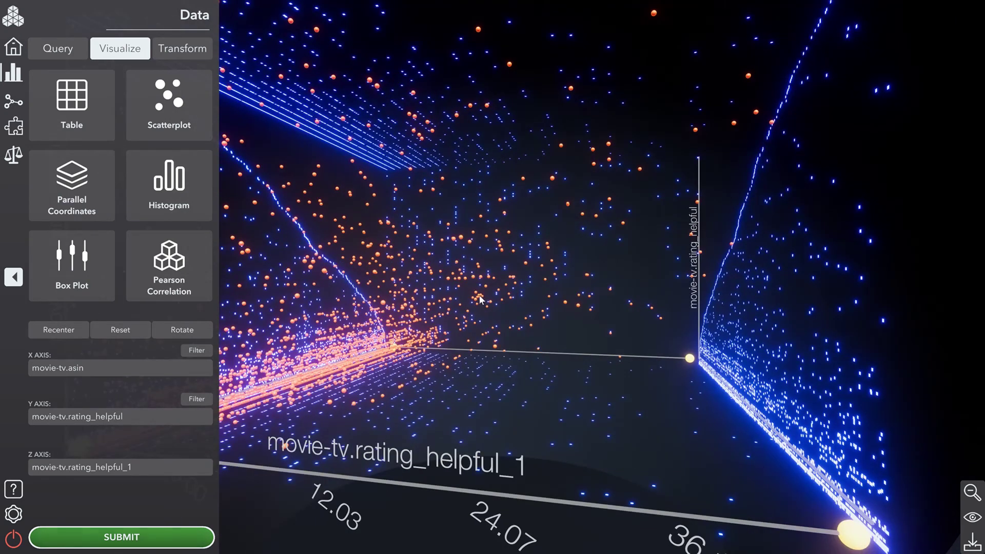
mouse_move(481, 299)
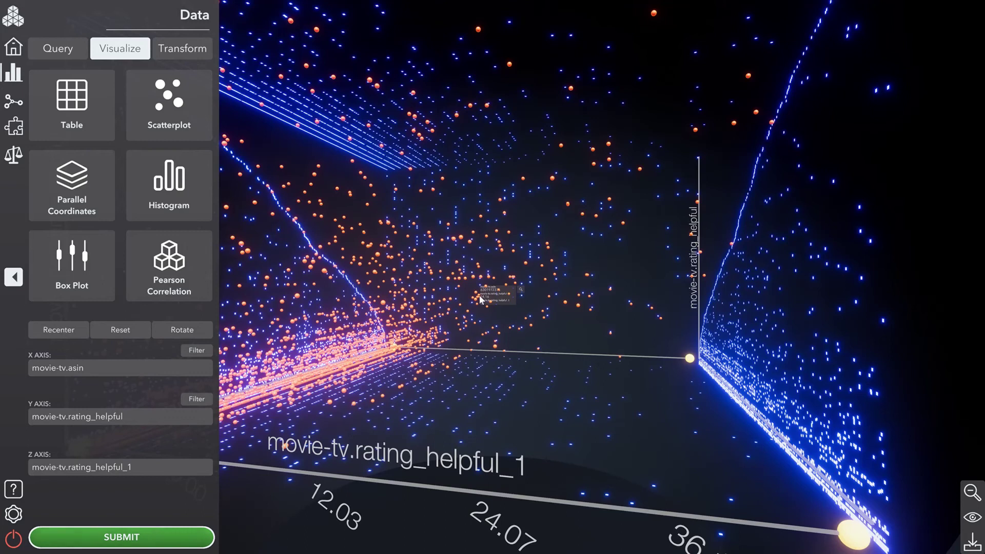
click(520, 290)
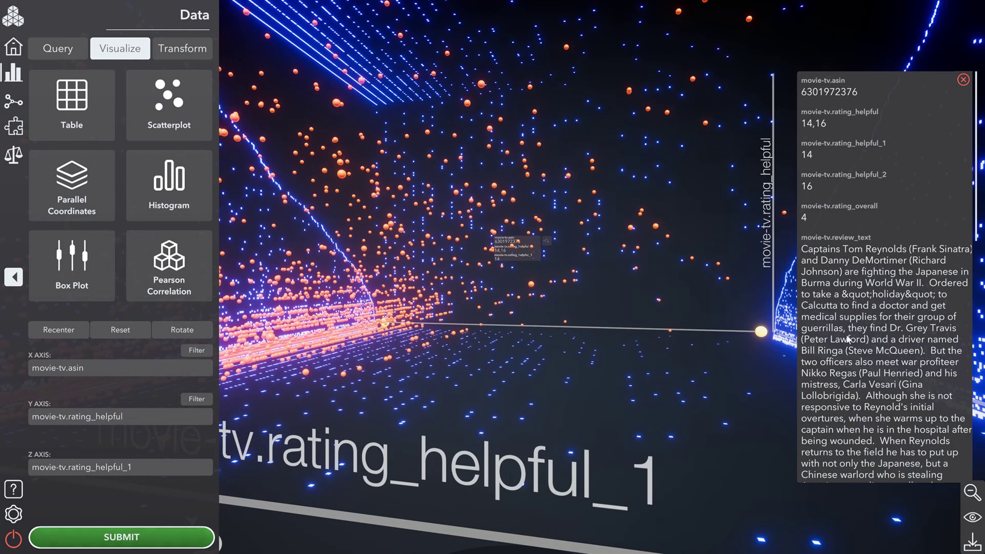
scroll(852, 307, down, 8)
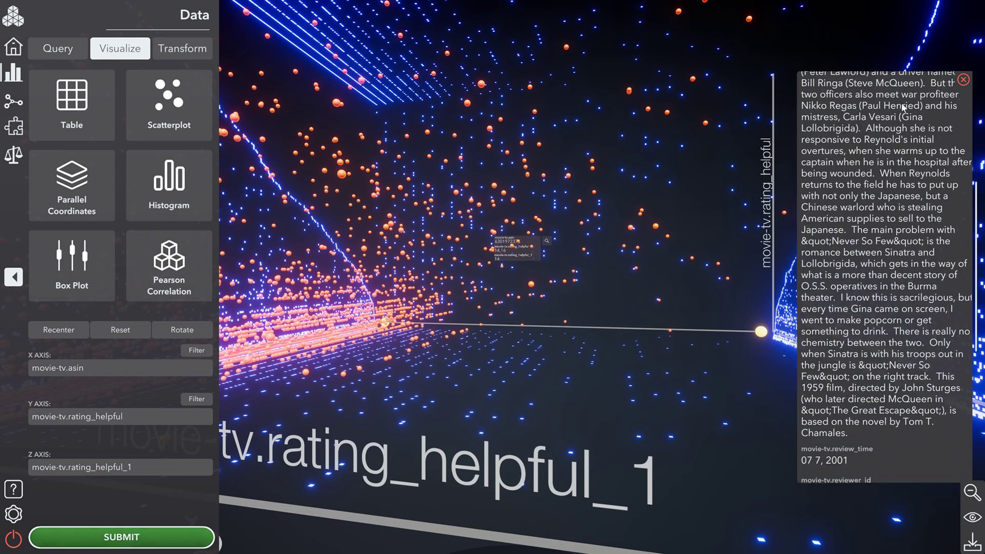
scroll(895, 134, down, 3)
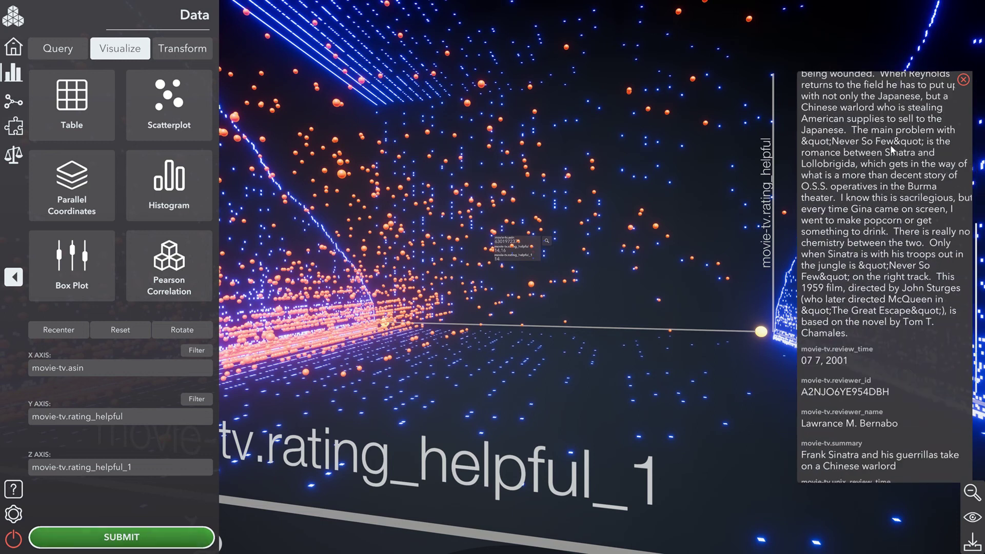
scroll(867, 359, up, 4)
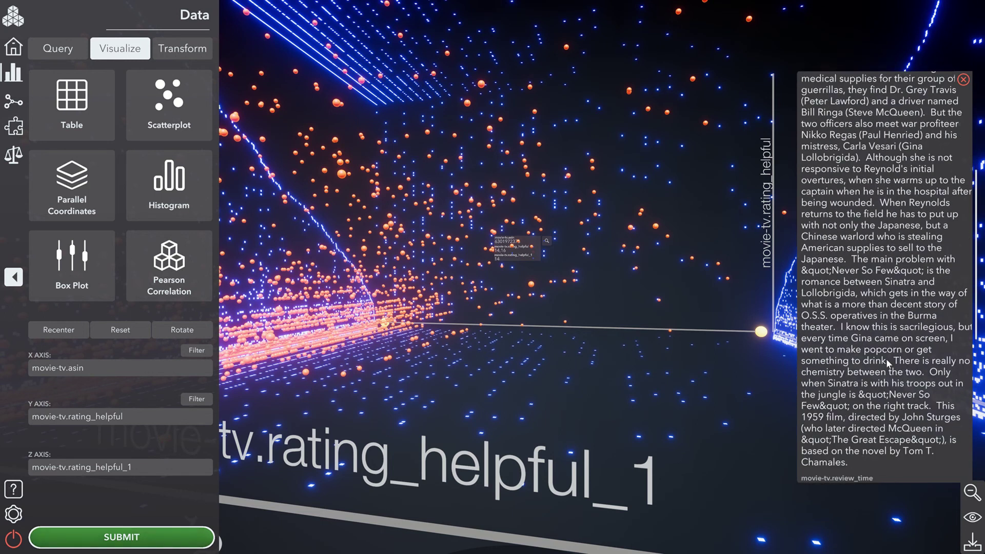
scroll(885, 359, up, 3)
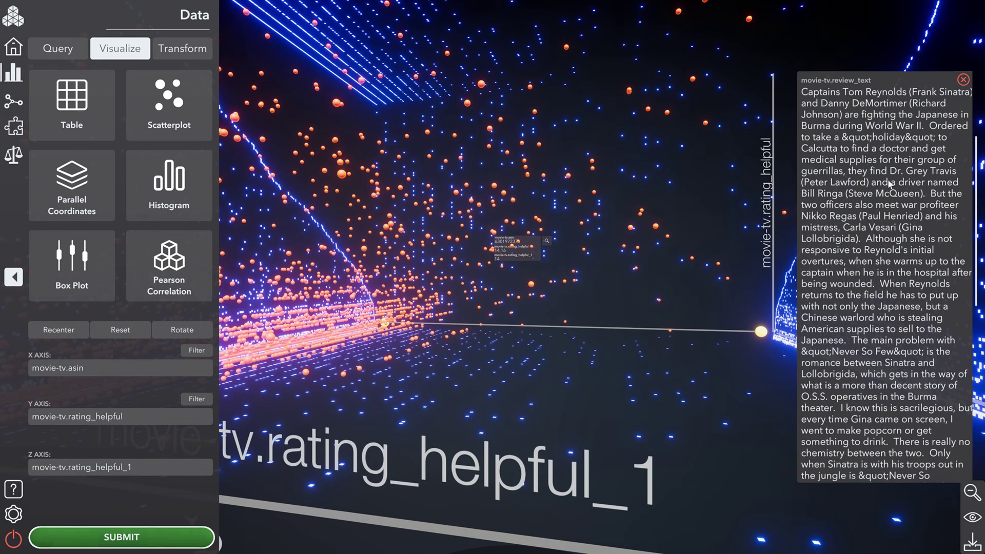
scroll(889, 274, down, 6)
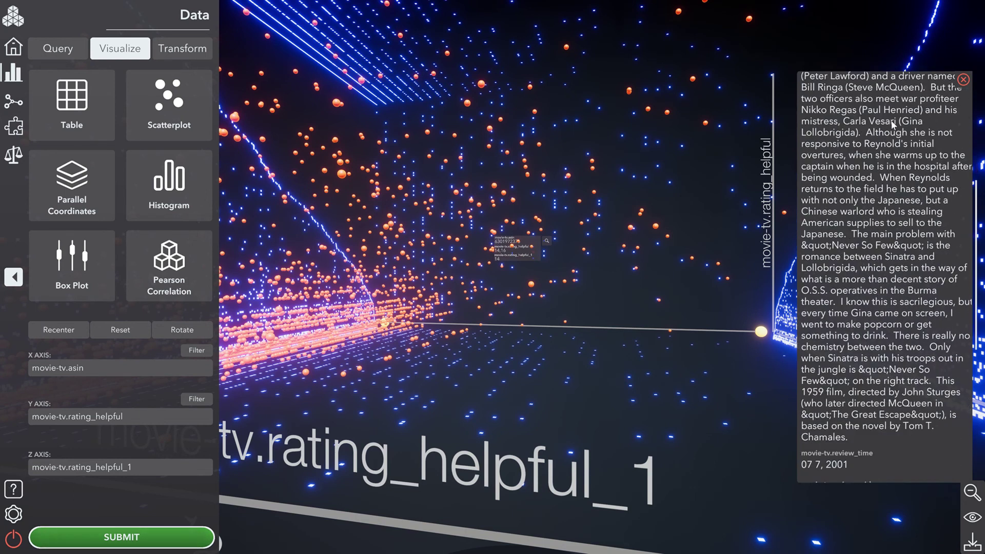
scroll(895, 103, down, 5)
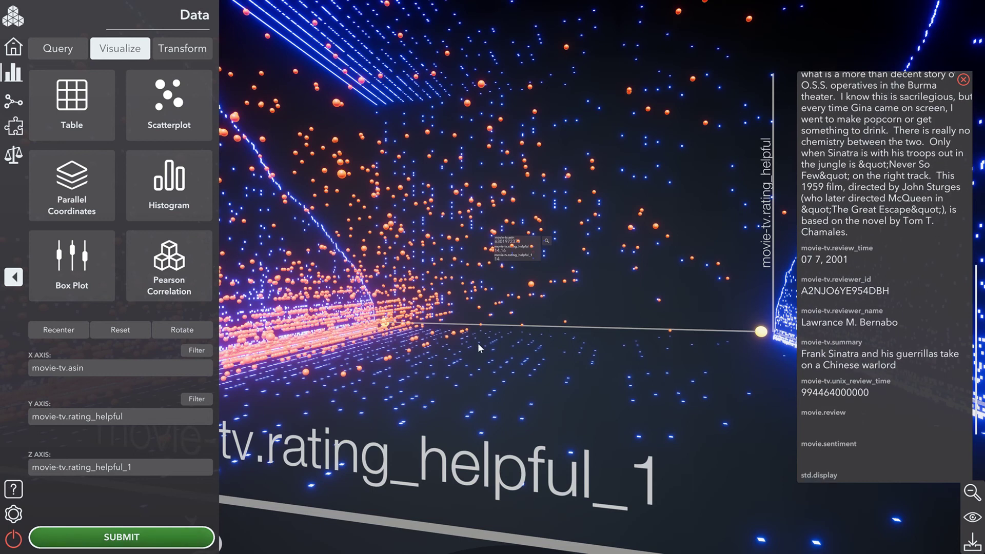
click(783, 121)
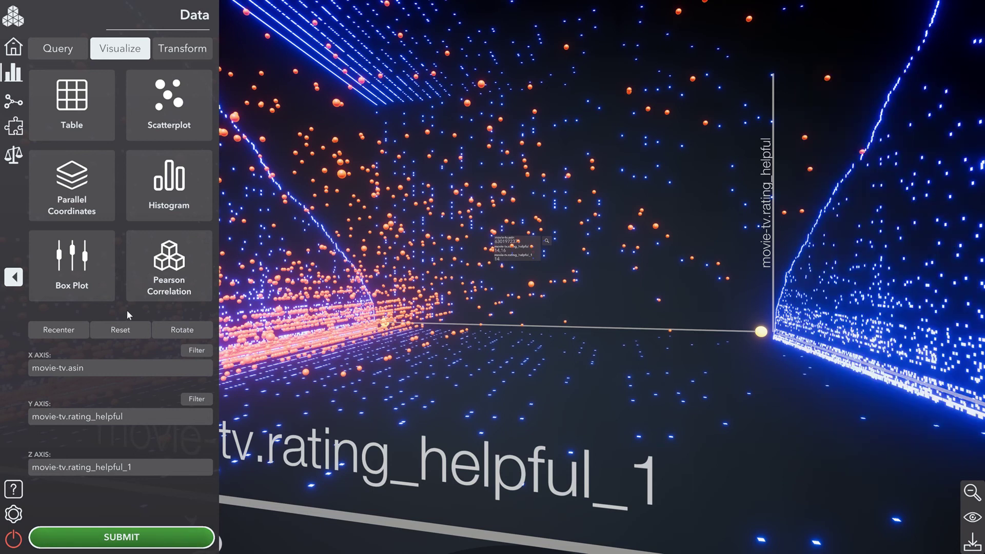
Step: Reset the scatterplot and assign movie-tv.rating_overall to its X axis
click(128, 328)
click(92, 369)
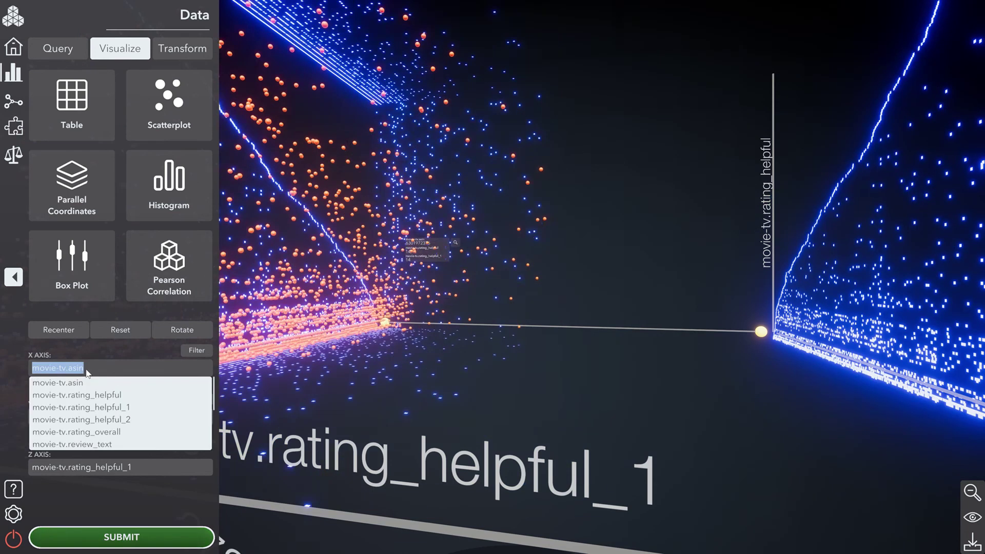
click(100, 432)
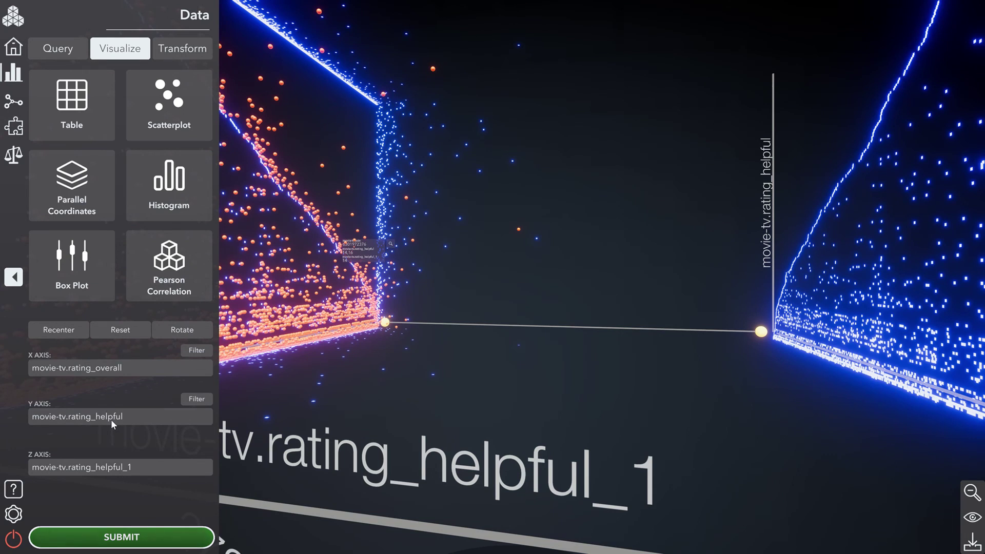
Step: Plot movie-tv.unix_review_time on the scatterplot's Y axis and movie-tv.review_text on its Z axis
click(112, 422)
scroll(112, 425, down, 5)
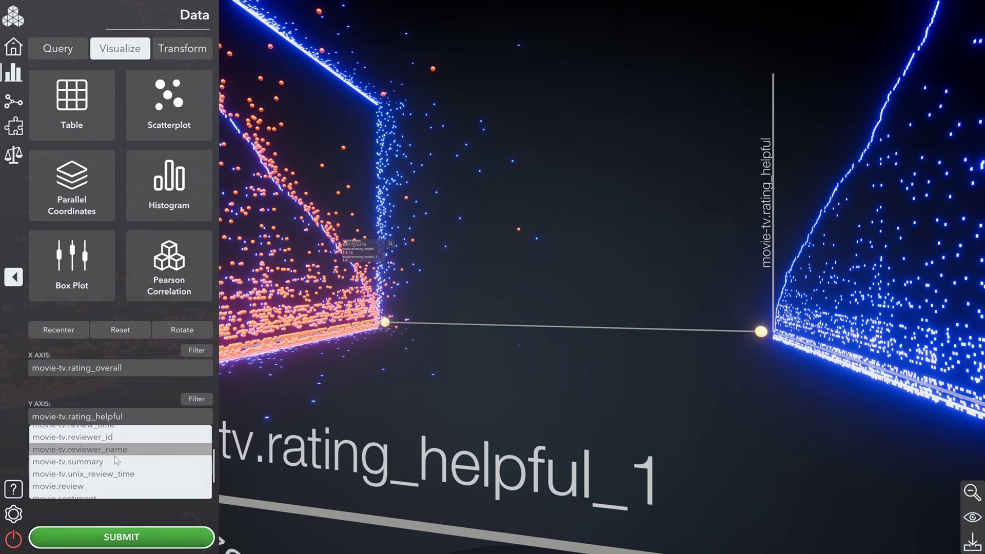
click(116, 472)
click(116, 467)
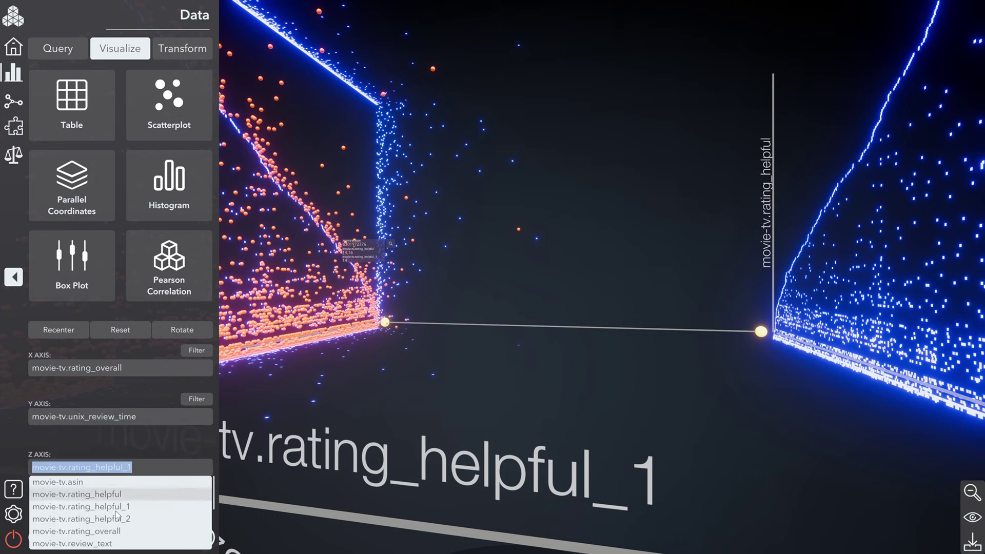
scroll(128, 493, down, 3)
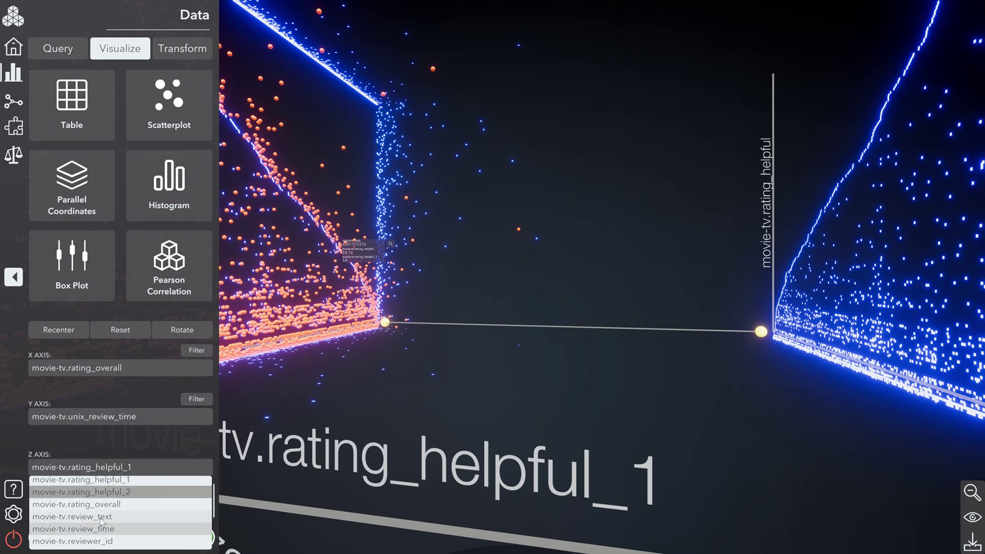
click(101, 519)
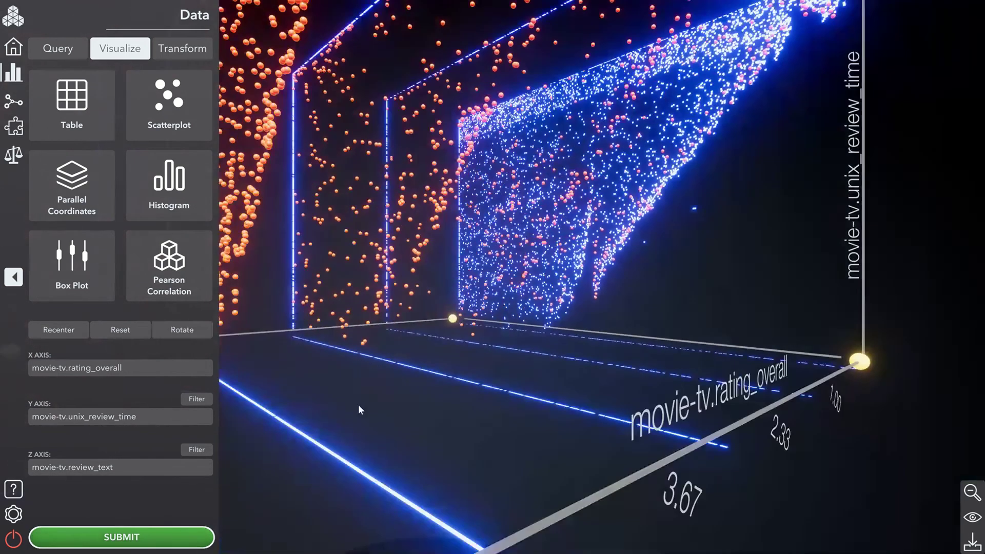
Step: Reset the scatterplot and narrow the movie-tv.rating_overall axis to a minimum of 2.40
click(120, 330)
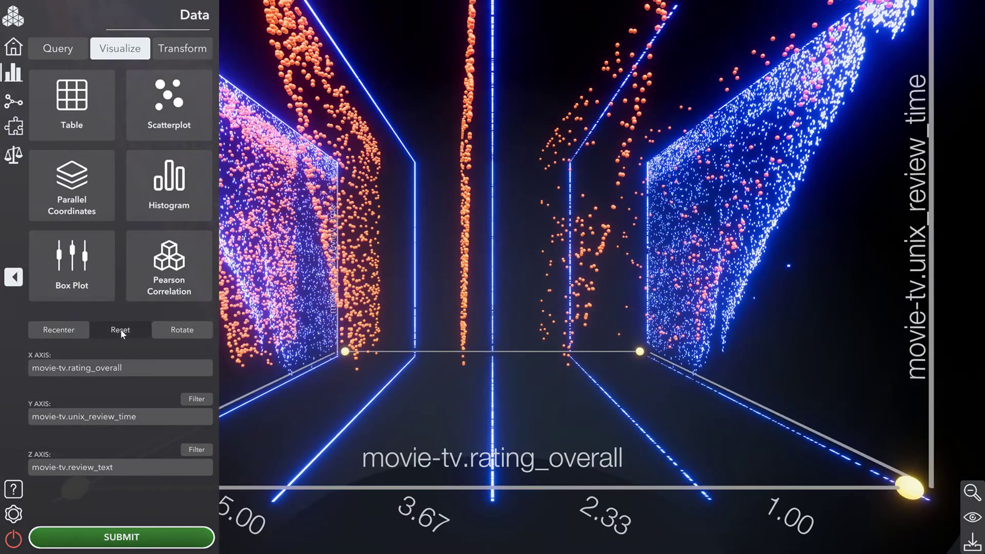
drag(378, 404, 721, 396)
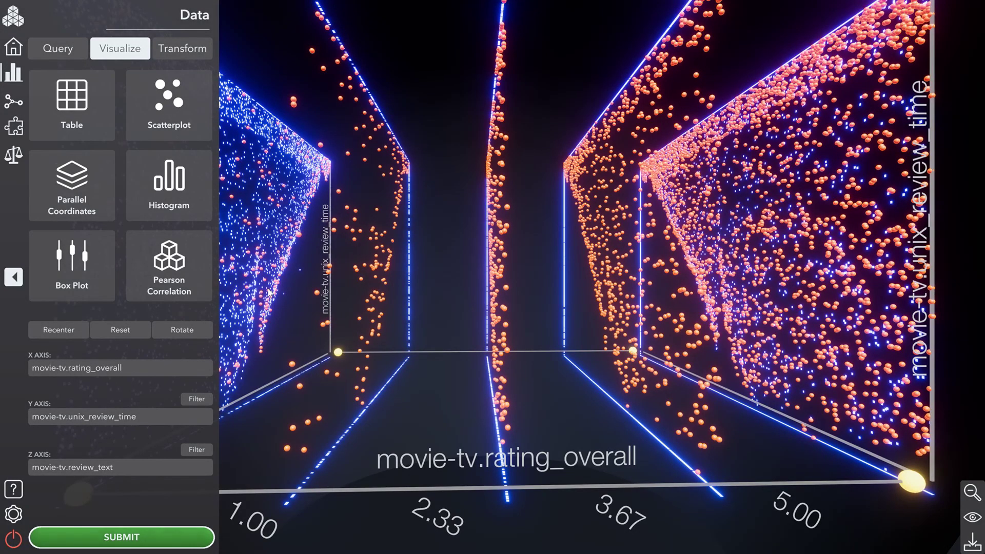
scroll(829, 320, up, 3)
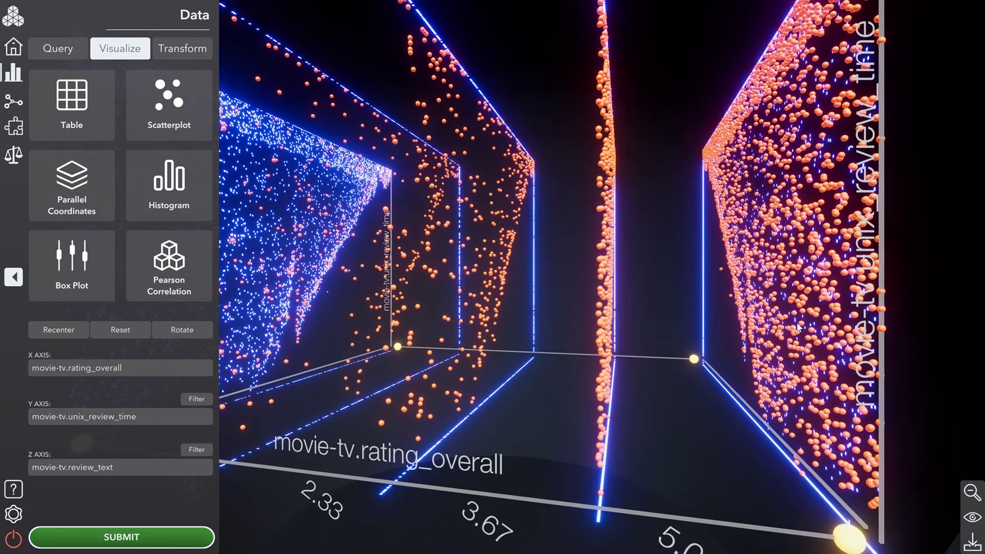
drag(797, 325, 822, 328)
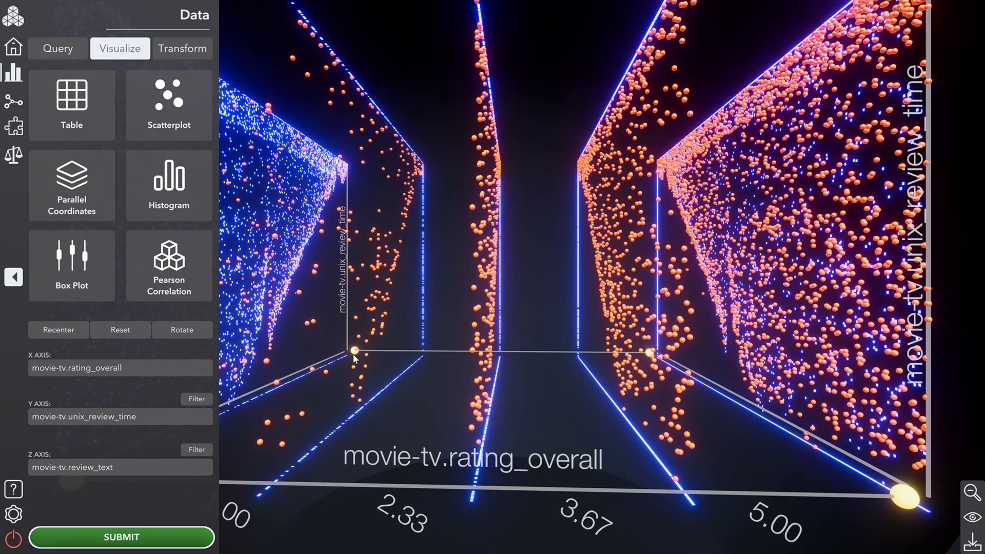
drag(354, 358, 380, 364)
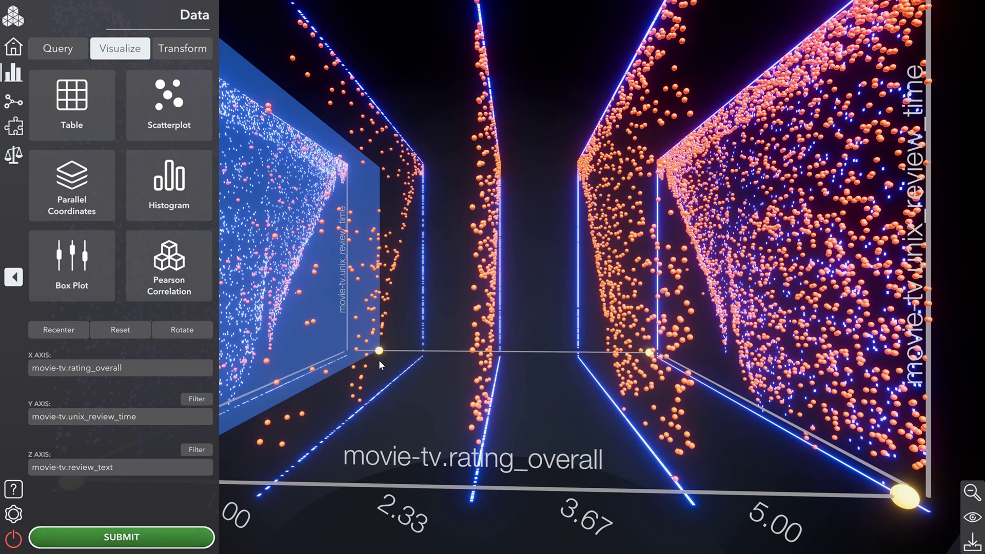
drag(380, 362, 456, 363)
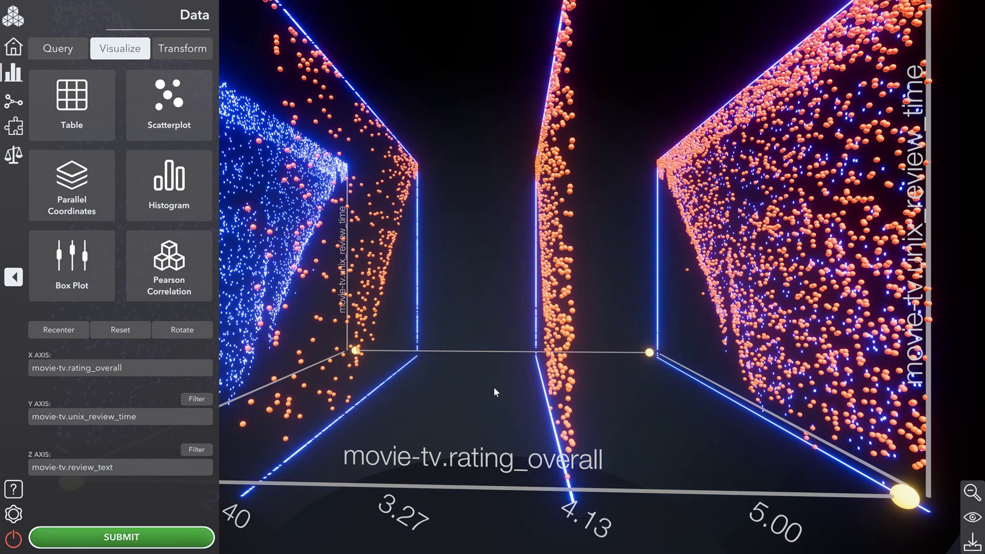
drag(494, 387, 547, 375)
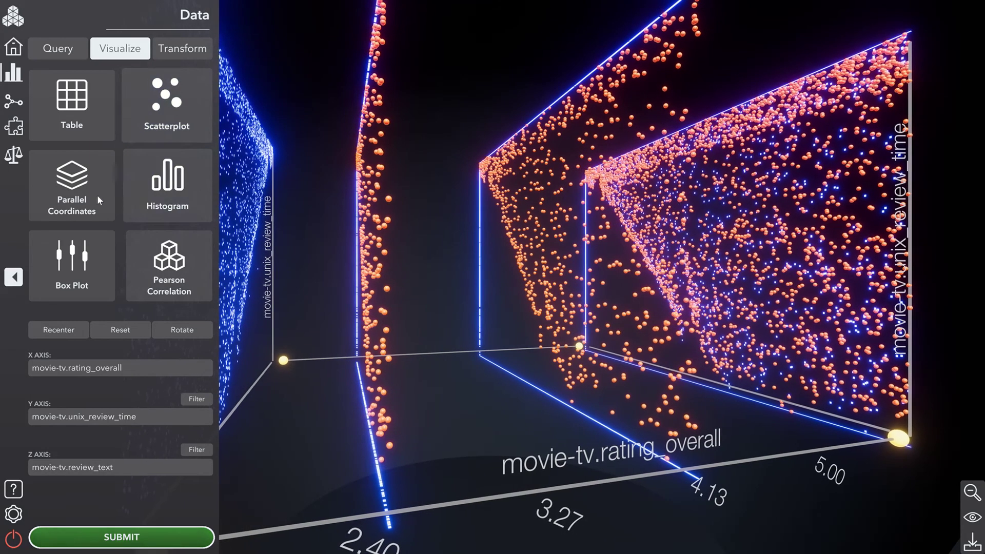
Step: Create a parallel coordinates plot with added attributes including movie-tv.rating_helpful_2 through movie-tv.reviewer_id, and hide the data settings for a wider view
click(93, 203)
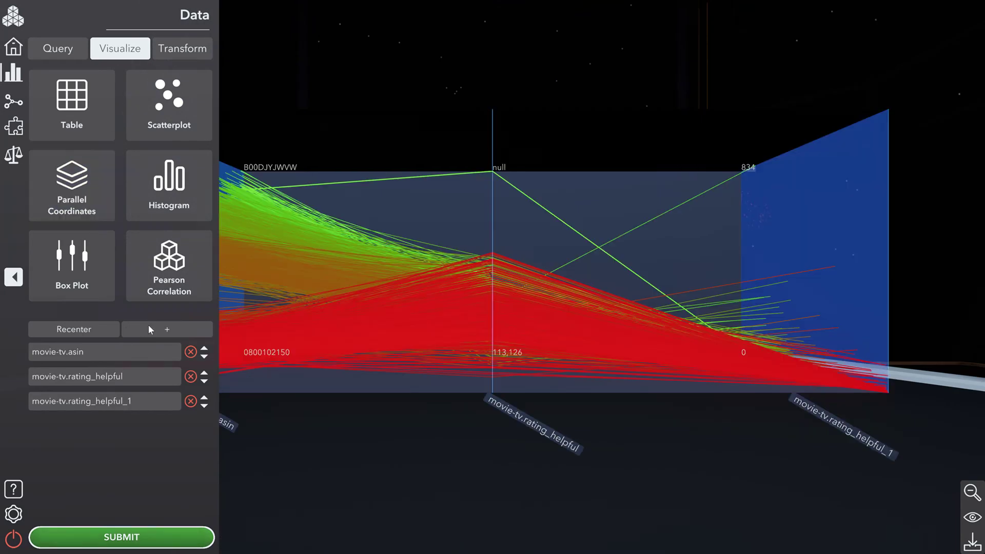
click(149, 325)
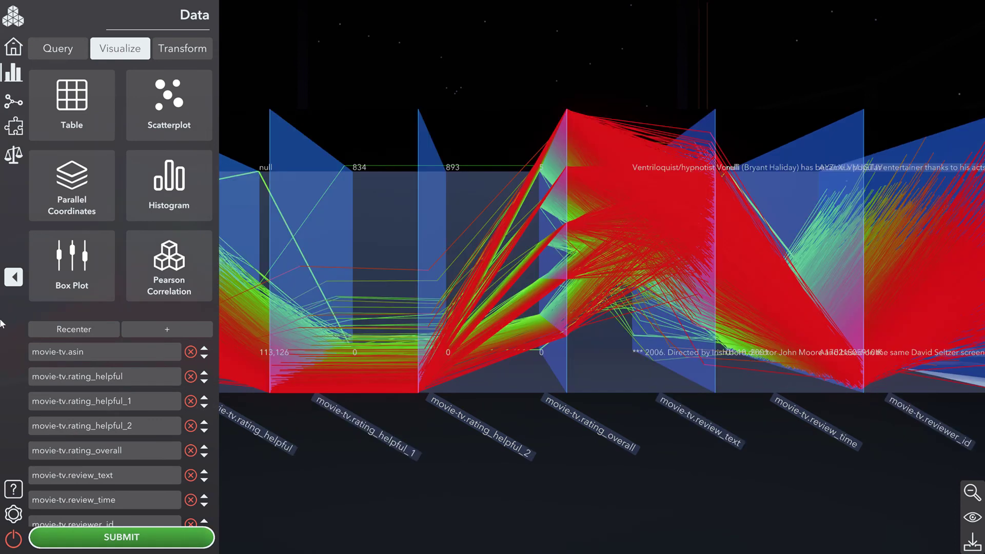
click(14, 277)
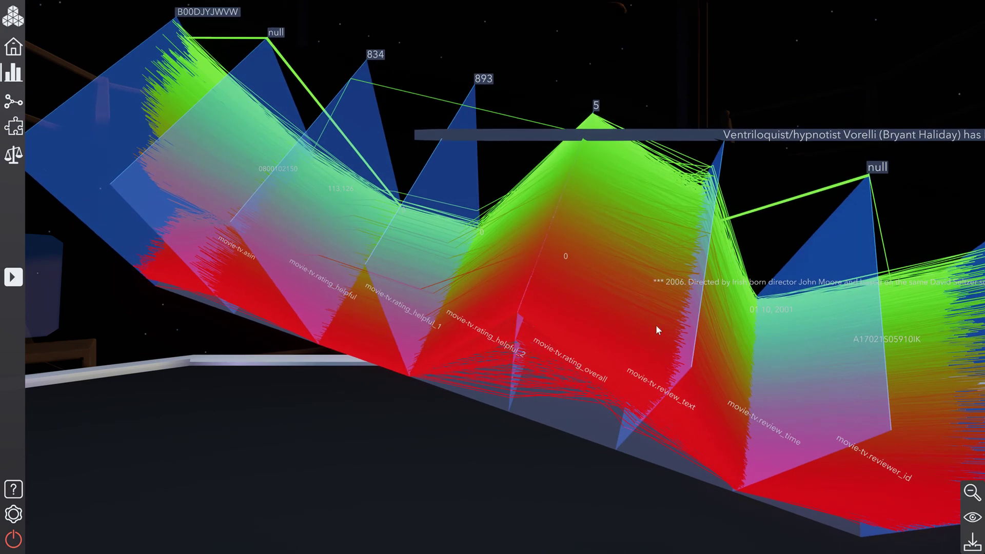
drag(656, 328, 720, 242)
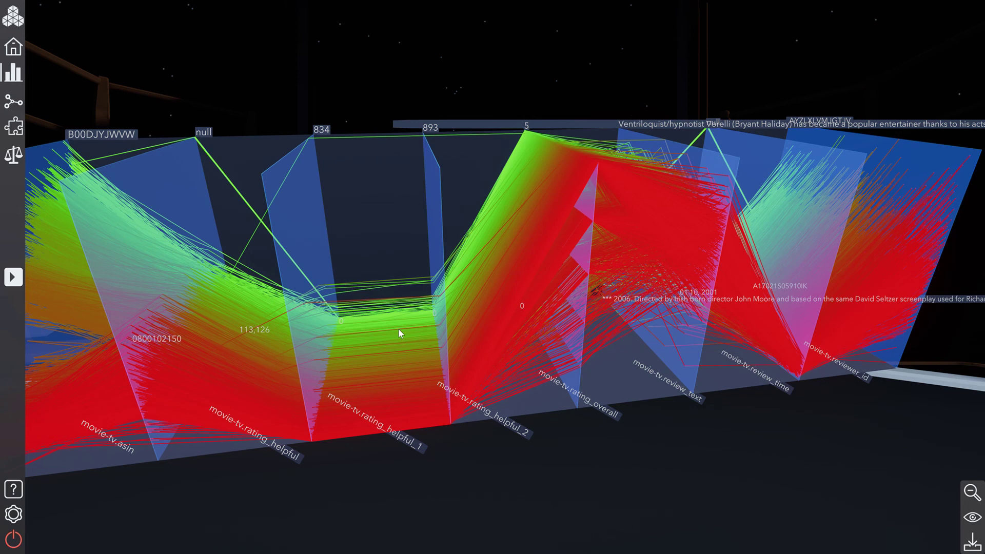
Step: Create a histogram and add further histograms for attributes including movie-tv.rating_overall, movie-tv.unix_review_time, movie.review, movie.sentiment and std.timestamp
click(13, 74)
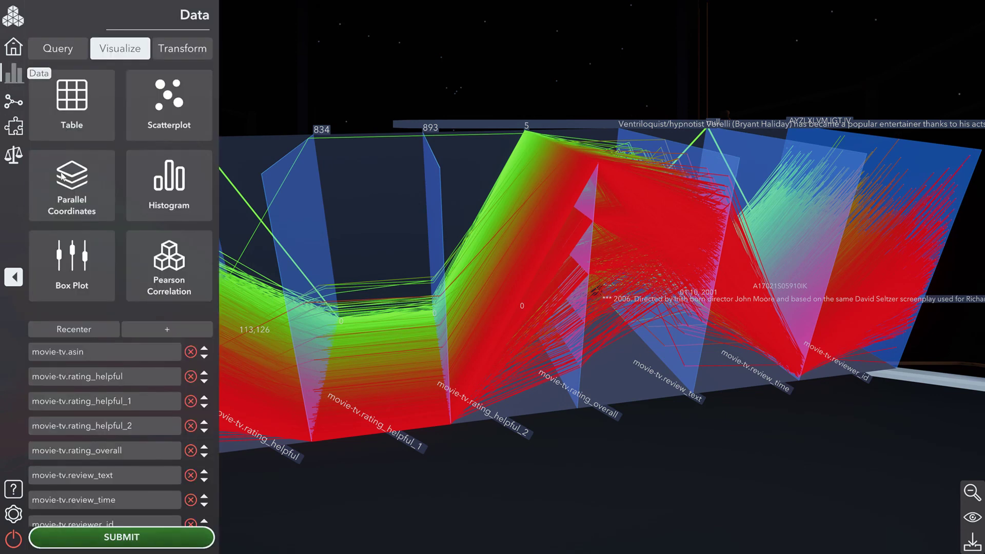
click(169, 185)
click(937, 530)
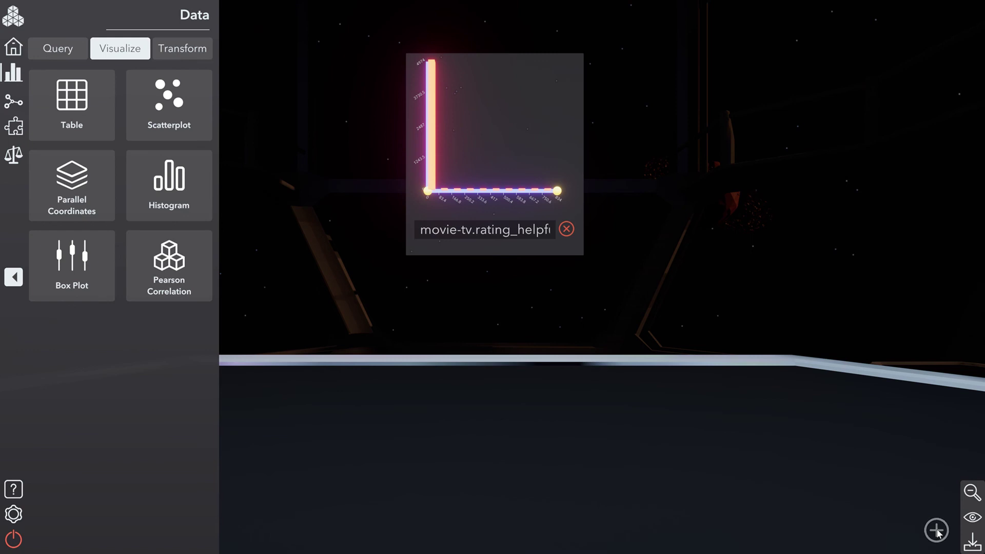
click(937, 530)
click(937, 530)
click(937, 530)
click(937, 531)
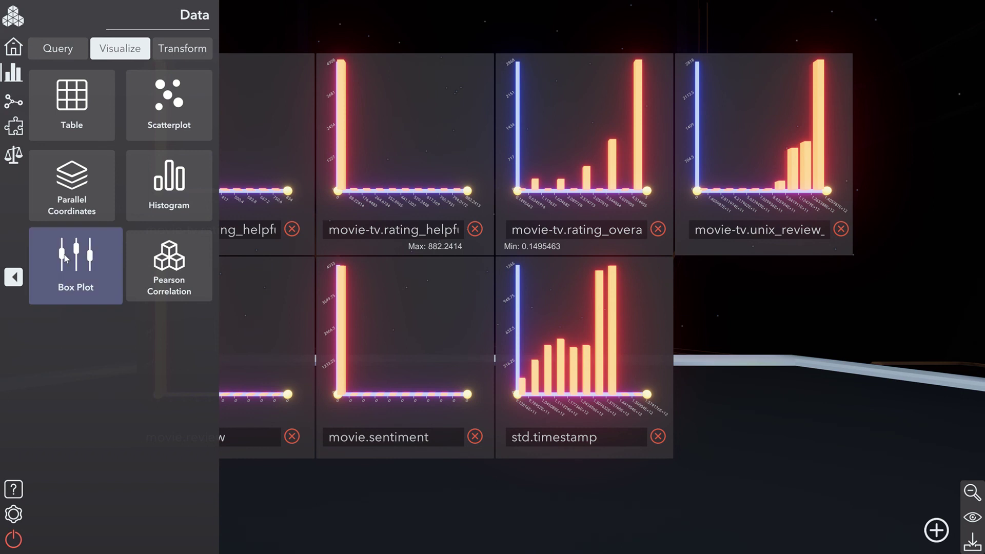
Step: Create a box plot and add five more for movie-tv.rating_helpful_2, movie-tv.rating_overall, movie-tv.unix_review_time, movie.review and movie.sentiment
click(65, 259)
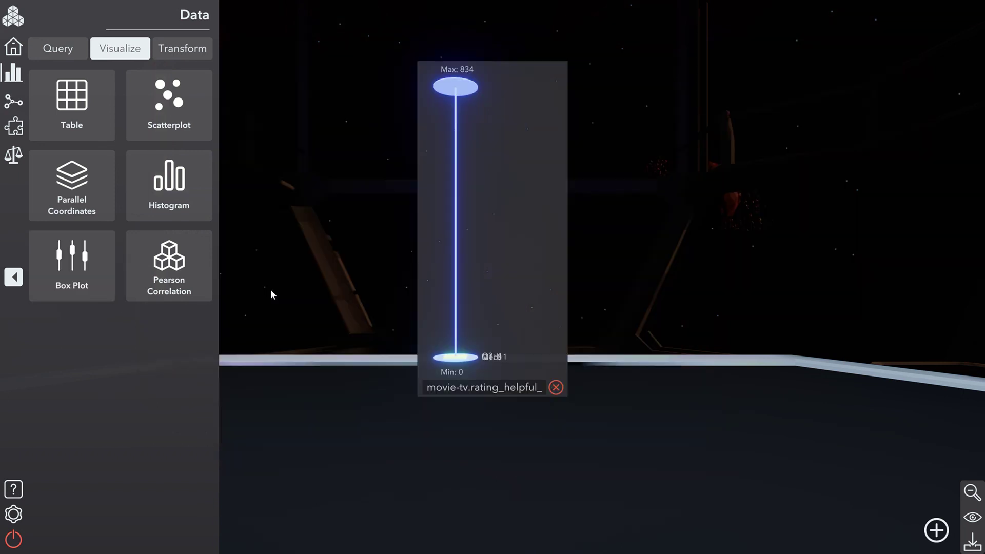
click(935, 530)
click(934, 531)
click(936, 530)
click(936, 530)
click(935, 530)
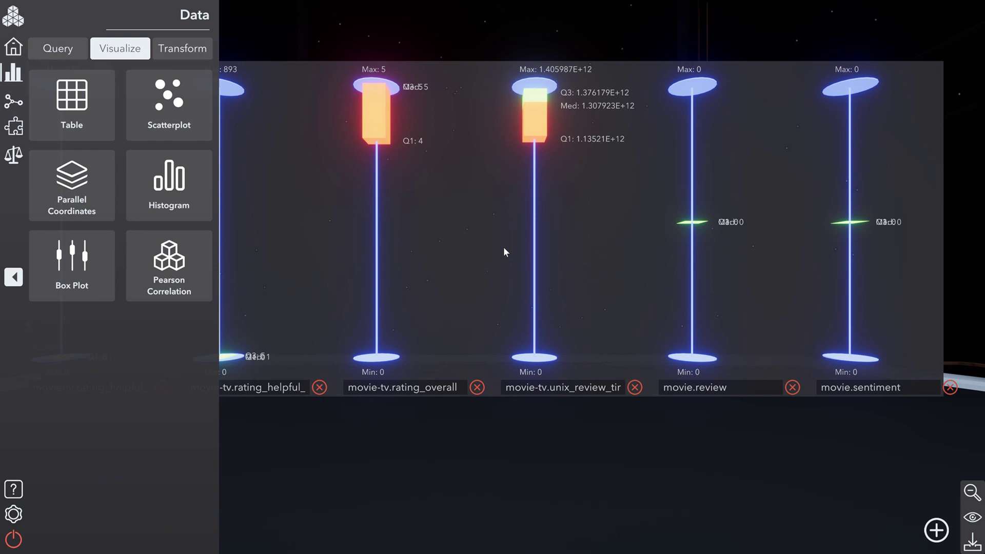
Step: Generate a Pearson correlation plot and display the coefficients for the pairs among movie-tv.rating_helpful_1, movie-tv.rating_helpful_2 and movie-tv.rating_overall
click(177, 275)
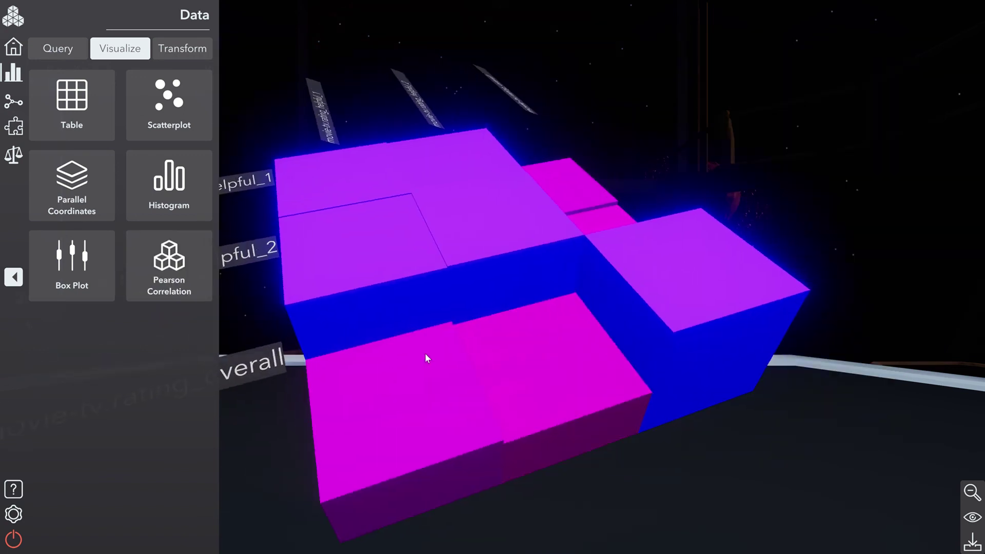
click(8, 274)
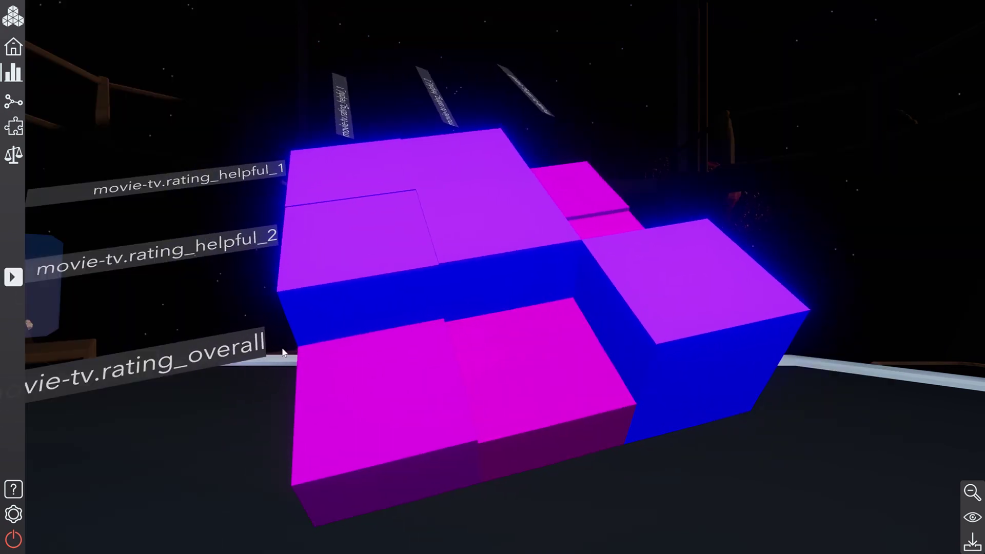
mouse_move(370, 247)
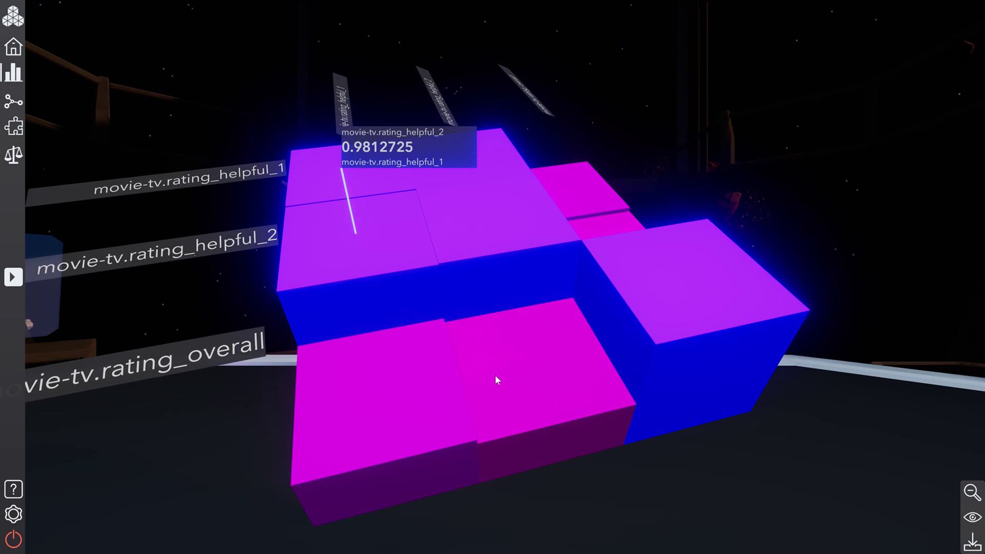
click(405, 409)
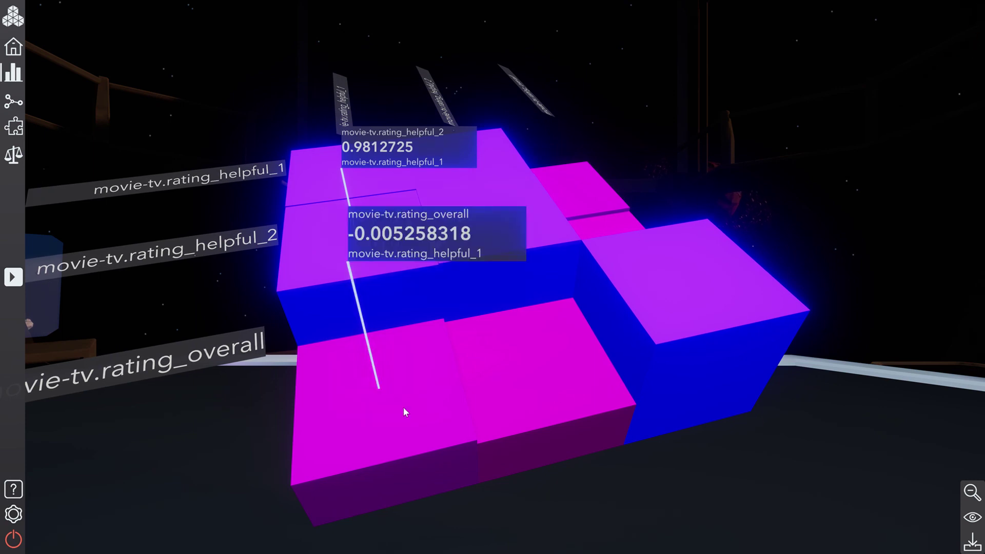
click(558, 397)
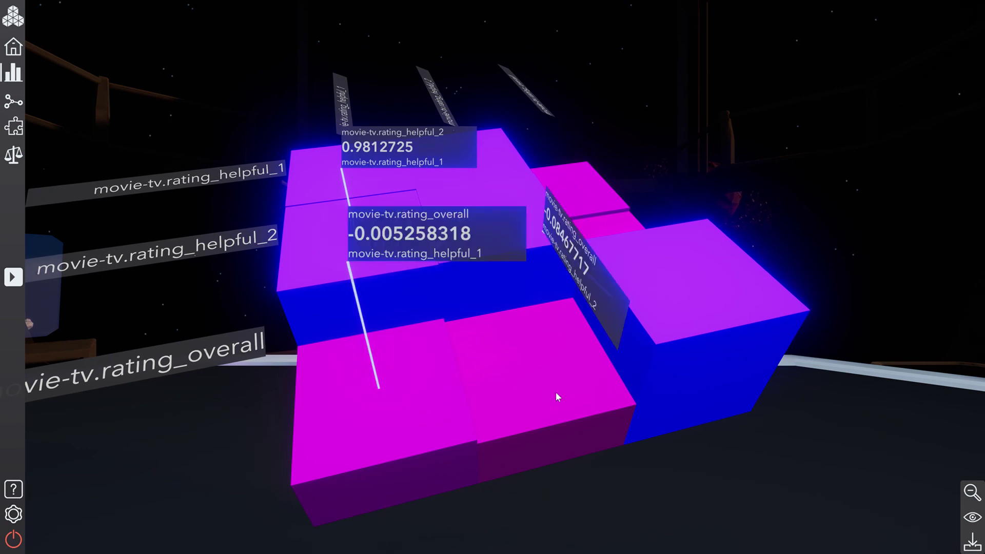
Step: Open the data transformation workspace and add the "Movies: wesley snipes" EDA tree, placing it beside the Full IRIS tree
click(12, 278)
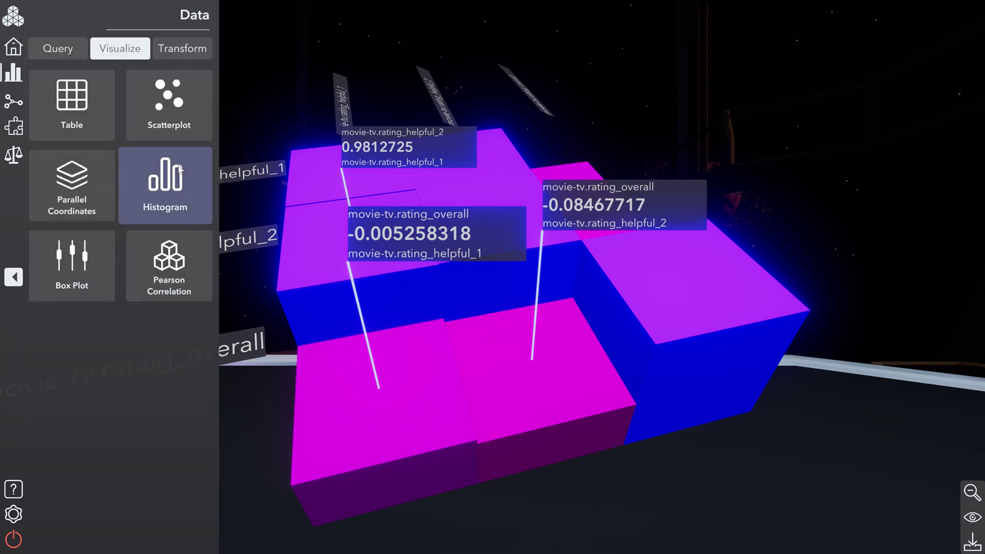
click(172, 50)
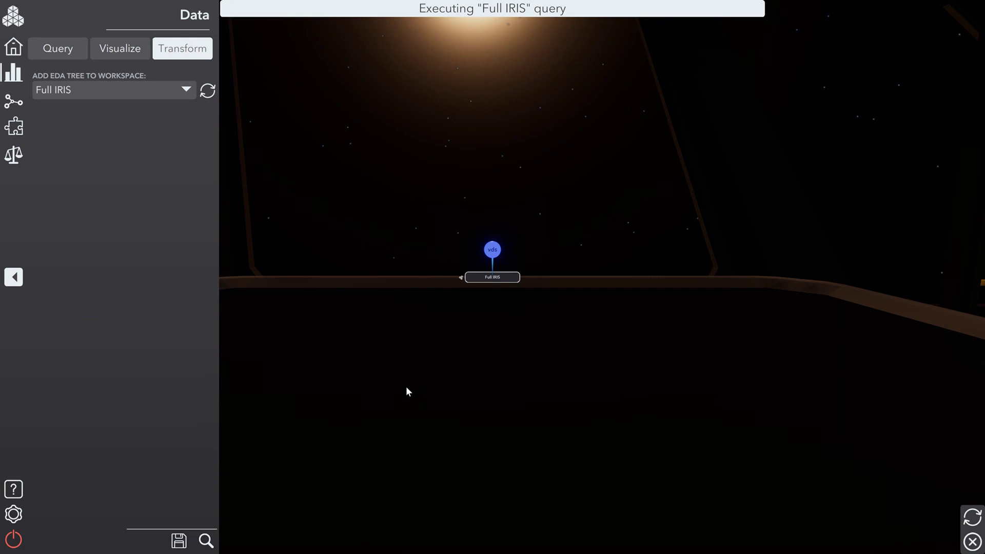
click(180, 91)
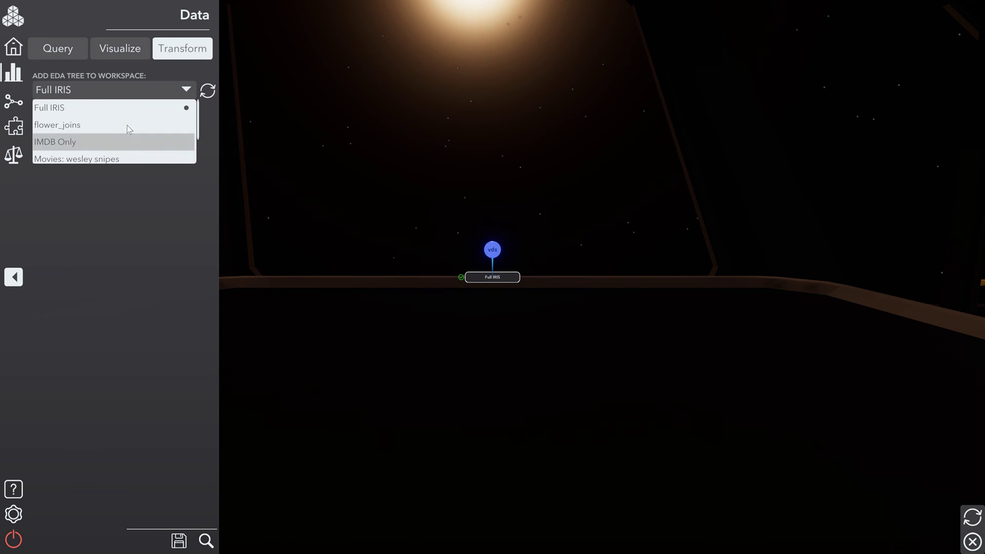
scroll(127, 124, down, 2)
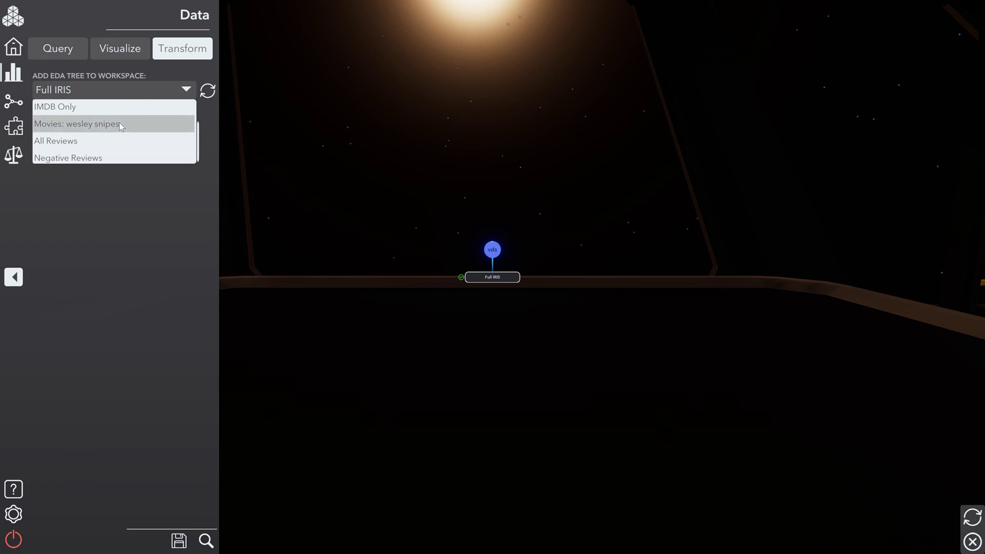
click(119, 123)
drag(404, 279, 386, 329)
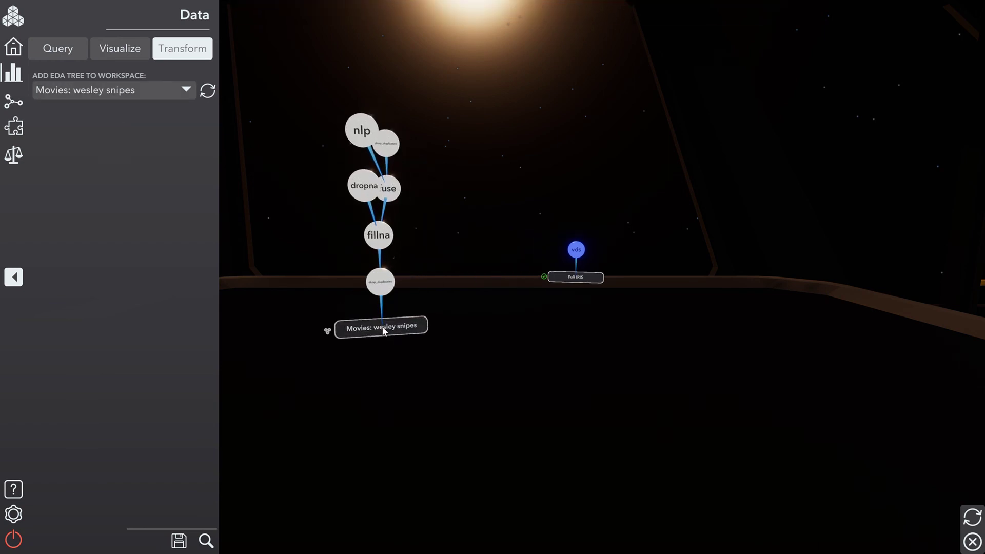
Step: Remove the Full IRIS tree from the workspace and add the IMDB Only tree beside the "Movies: wesley snipes" tree
click(573, 277)
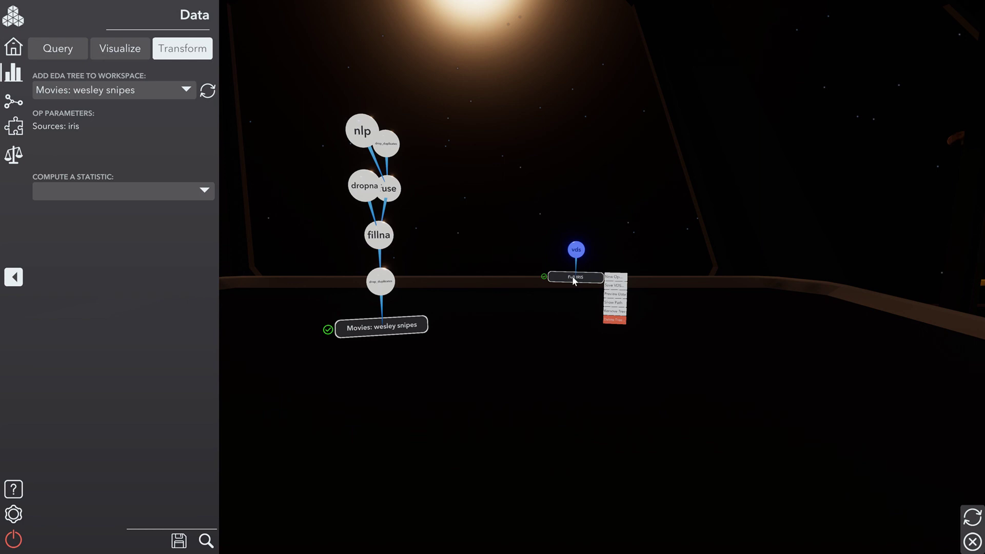
click(615, 310)
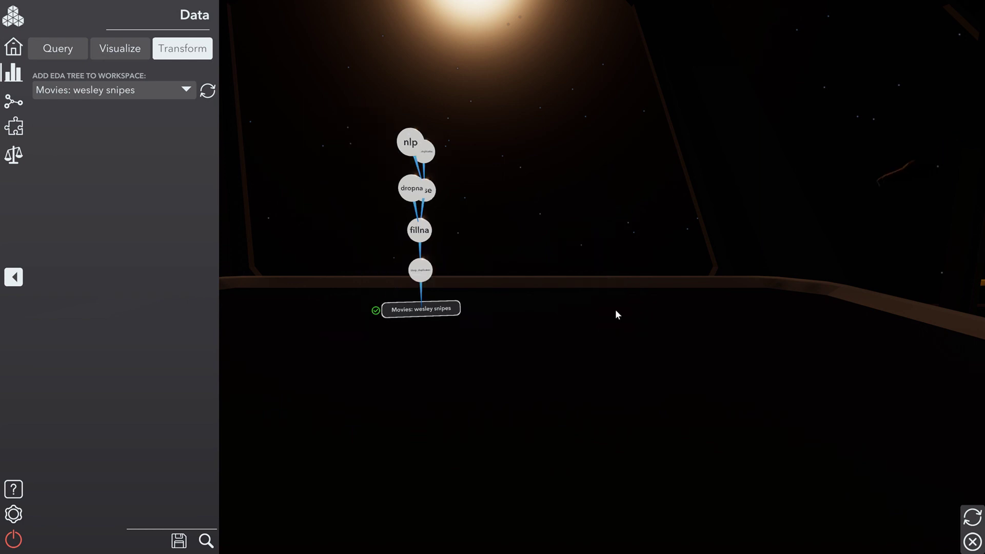
click(142, 91)
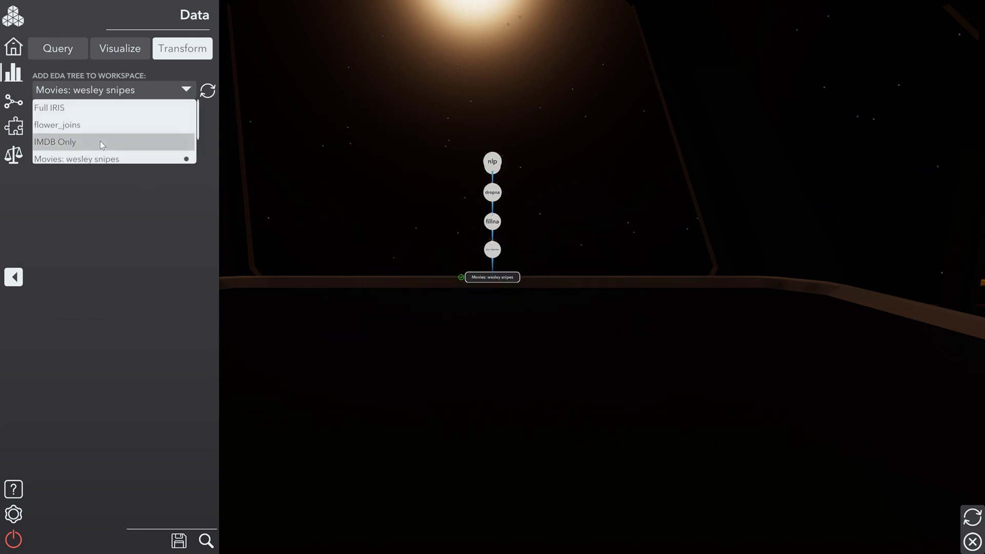
click(100, 140)
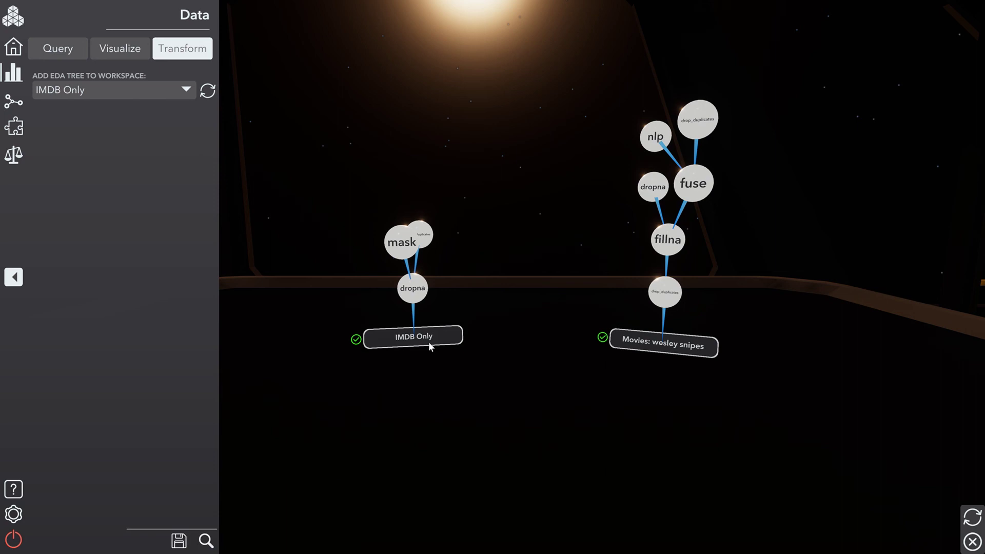
drag(634, 348, 618, 358)
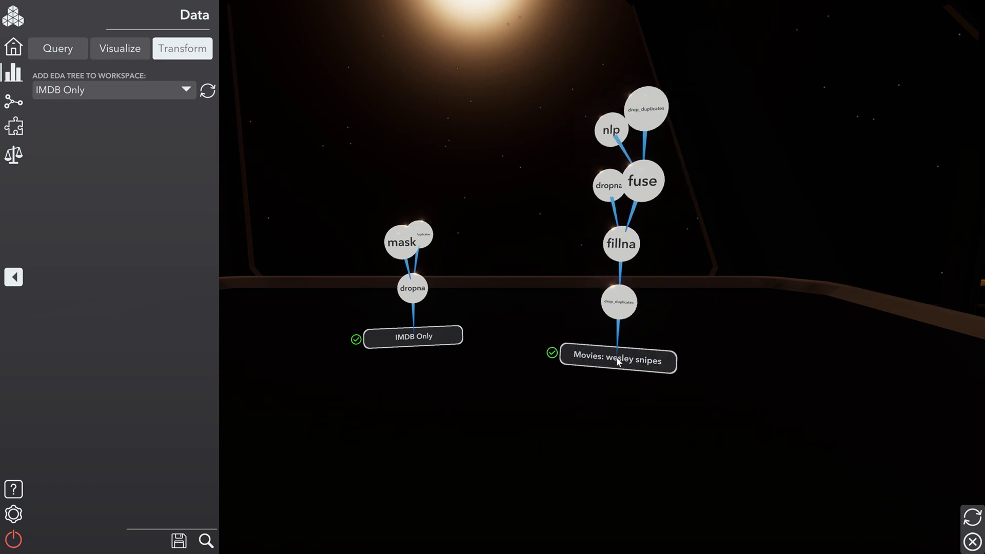
Step: Start a new operation from the IMDB Only tree's mask node and choose Fuse from the standard operation types
click(396, 244)
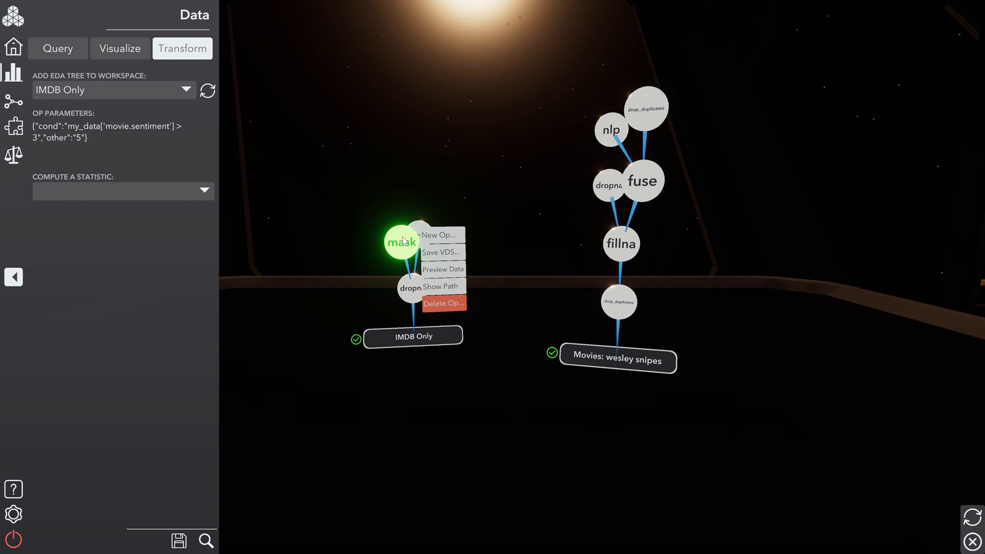
click(440, 236)
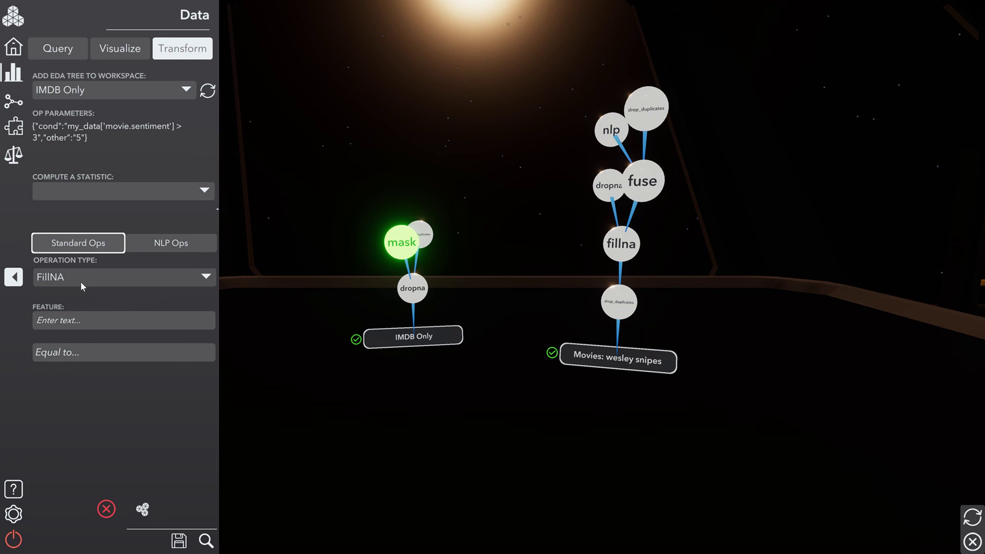
click(94, 283)
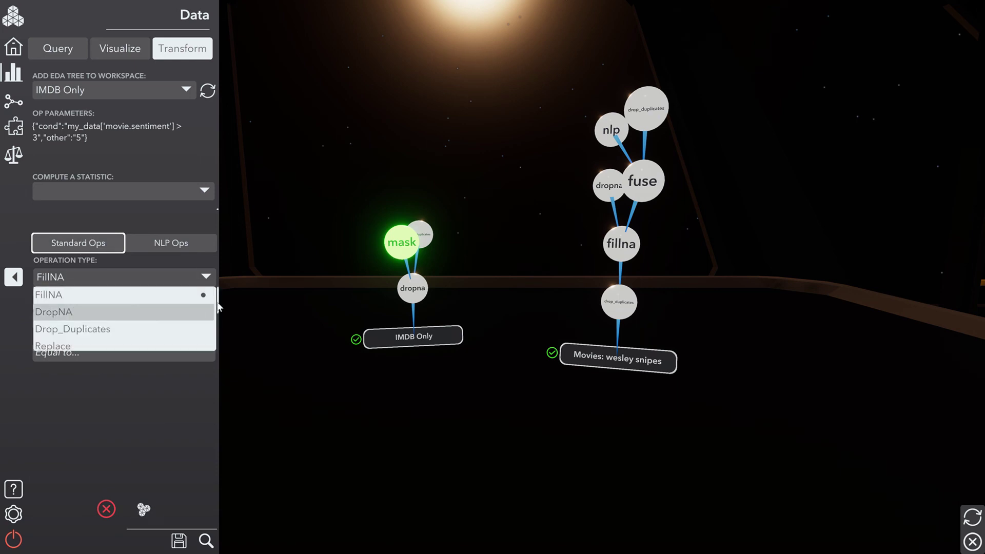
scroll(219, 306, down, 1)
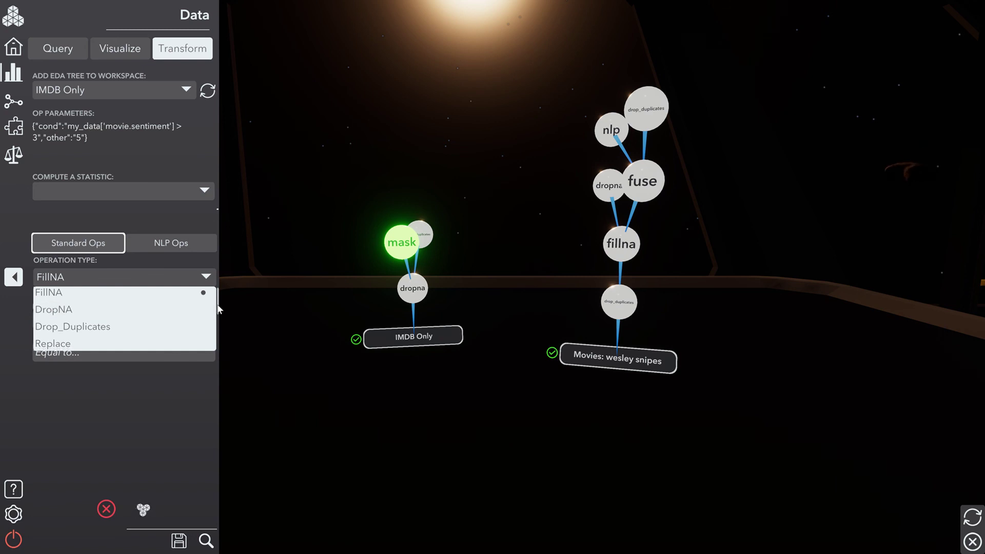
scroll(218, 307, down, 1)
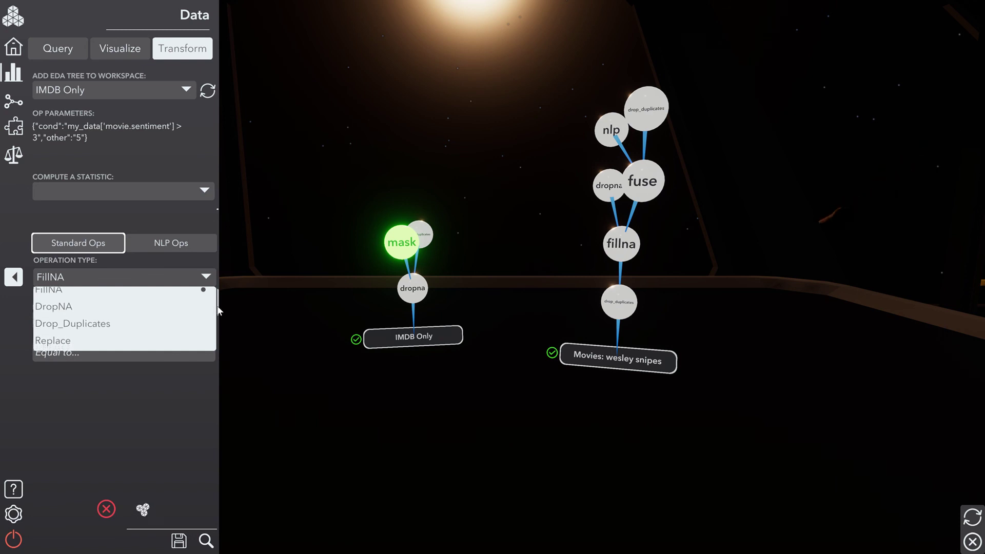
drag(218, 310, 218, 320)
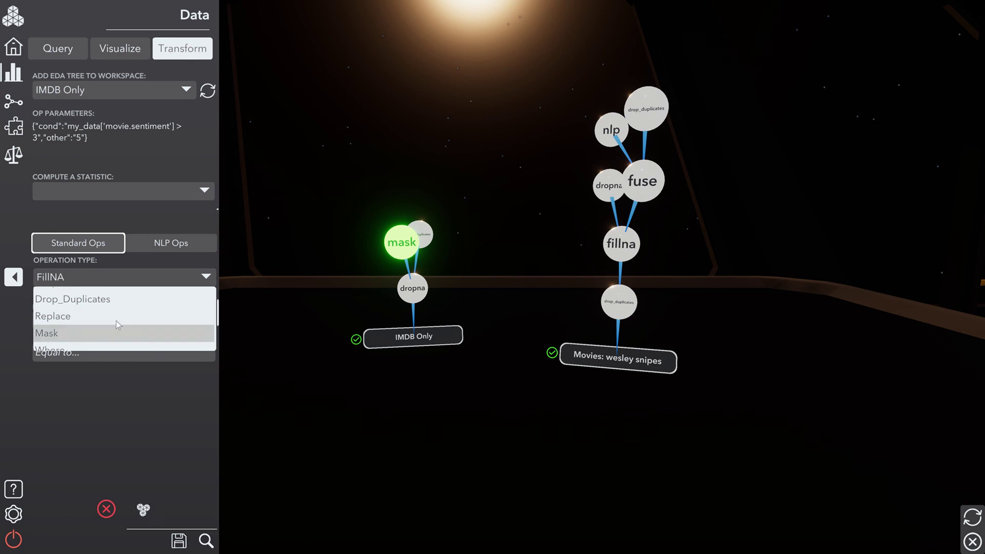
scroll(116, 321, down, 1)
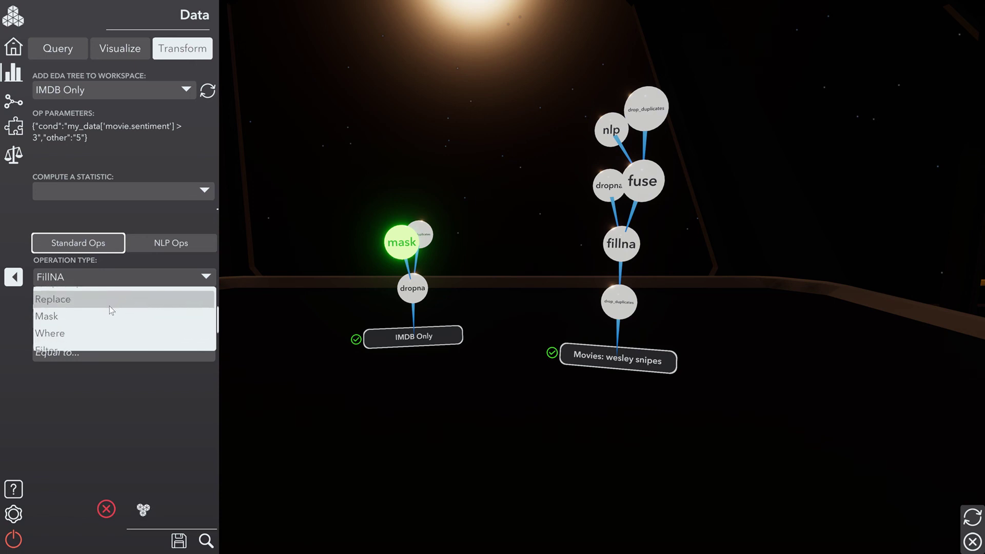
scroll(114, 310, down, 1)
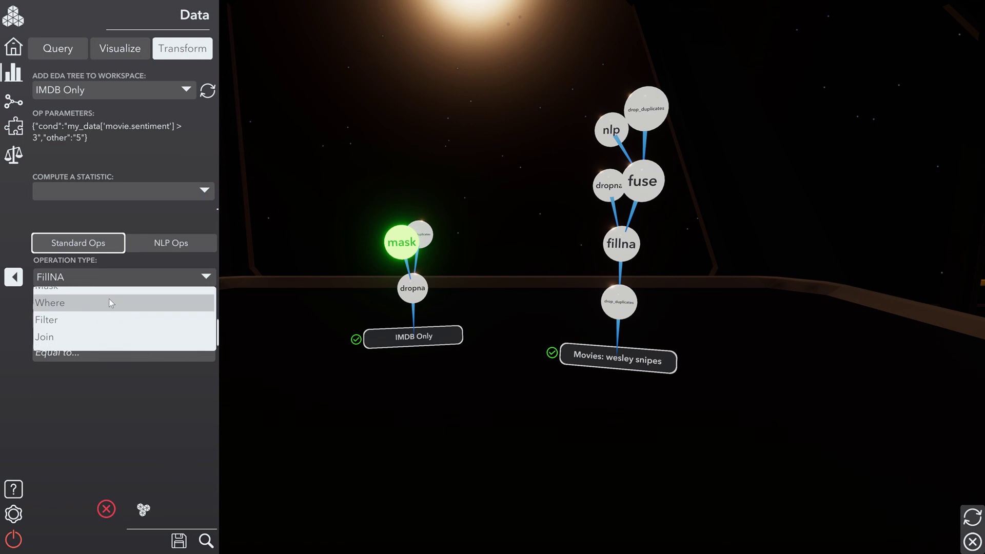
scroll(109, 297, down, 1)
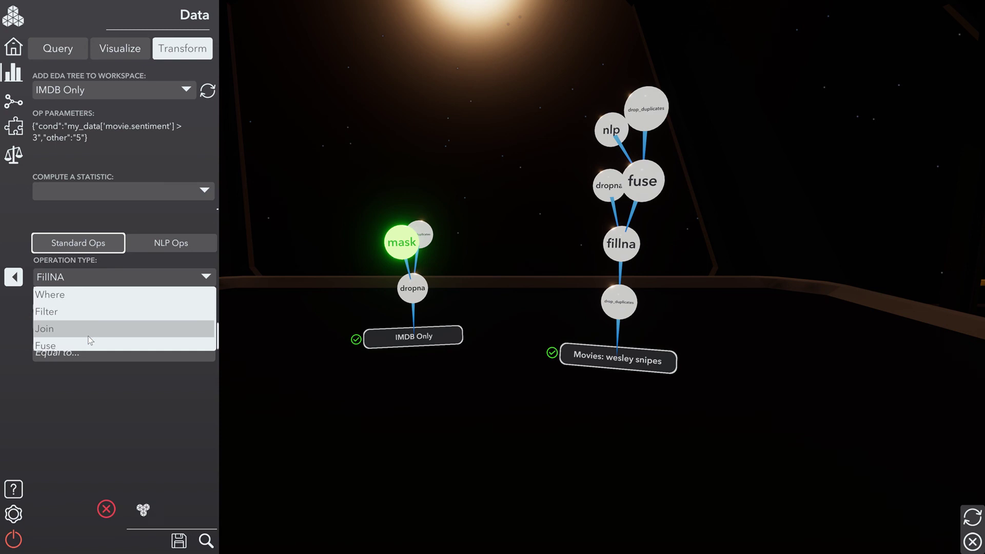
scroll(88, 325, down, 1)
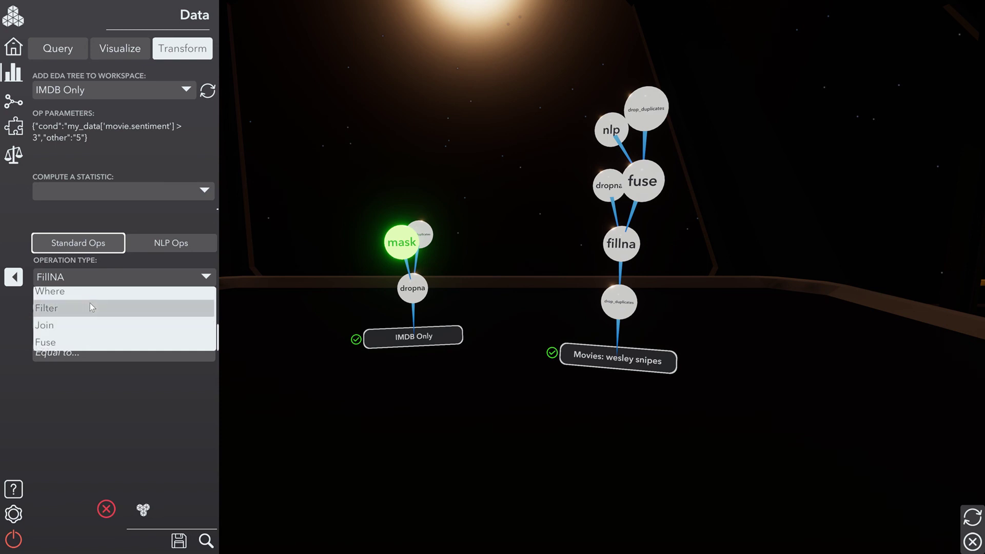
click(93, 341)
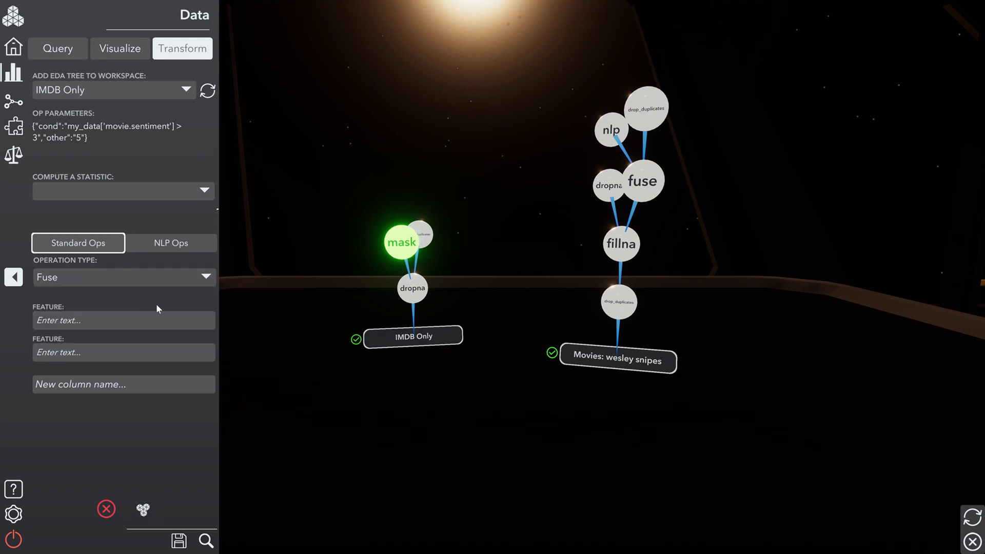
Step: Check the Fuse operation's feature and new column name fields, and switch the new operation to NLP Ops
click(100, 320)
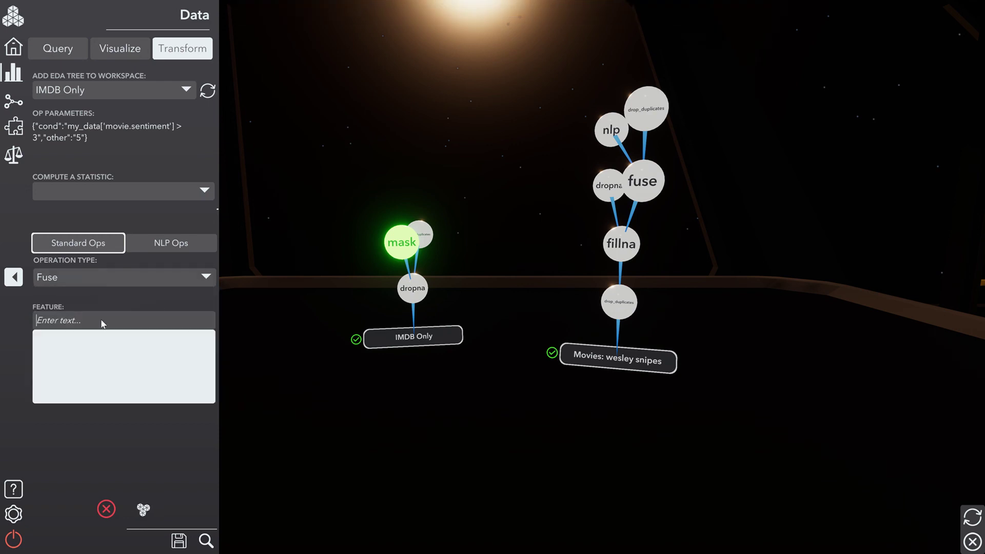
click(135, 296)
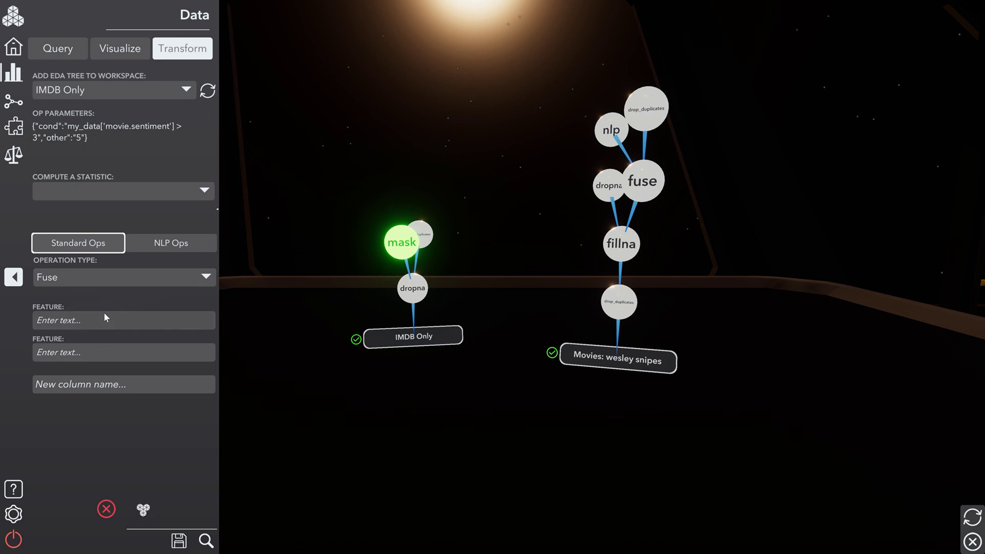
click(94, 387)
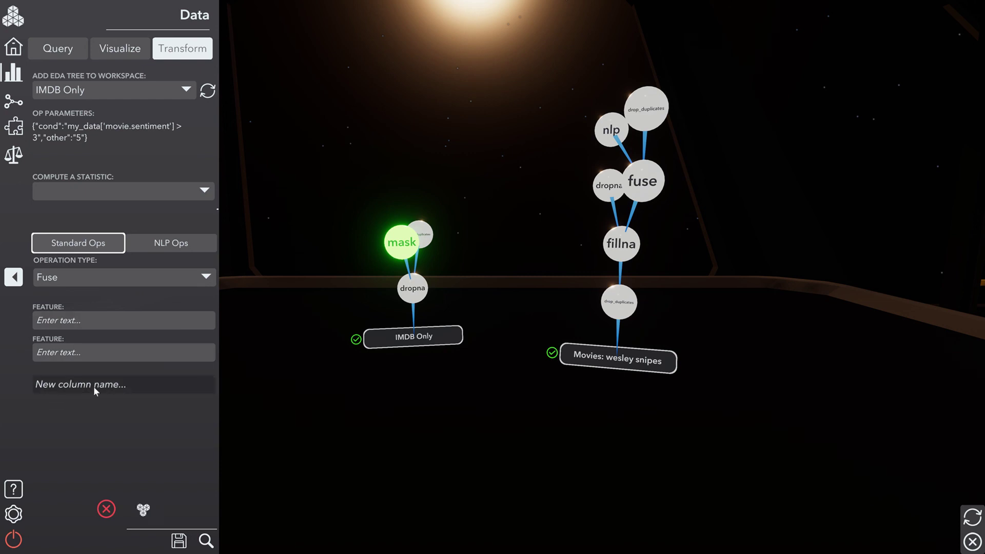
click(171, 248)
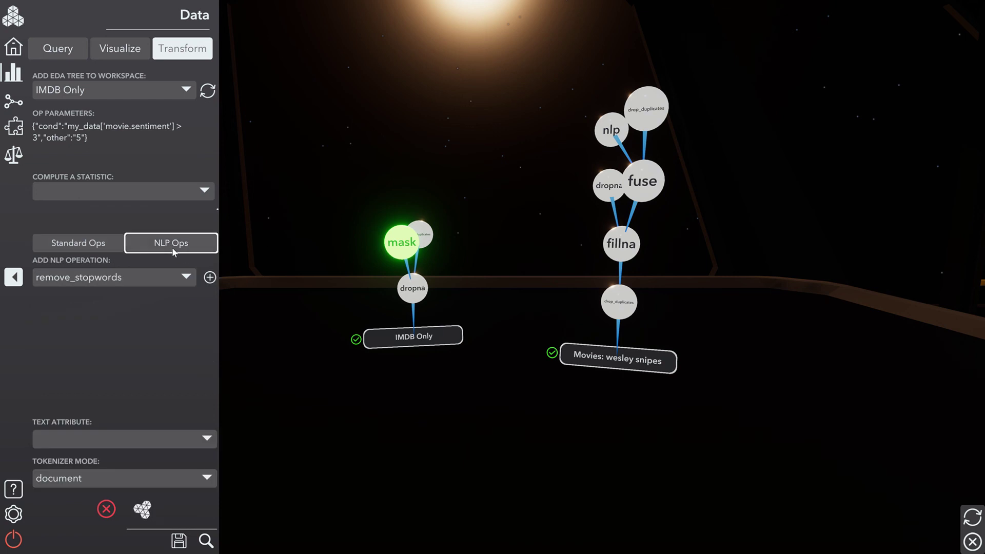
Step: Add all the available NLP operations, from remove_stopwords through replace_entity, and move remove_punctuation ahead of remove_stopwords
click(185, 279)
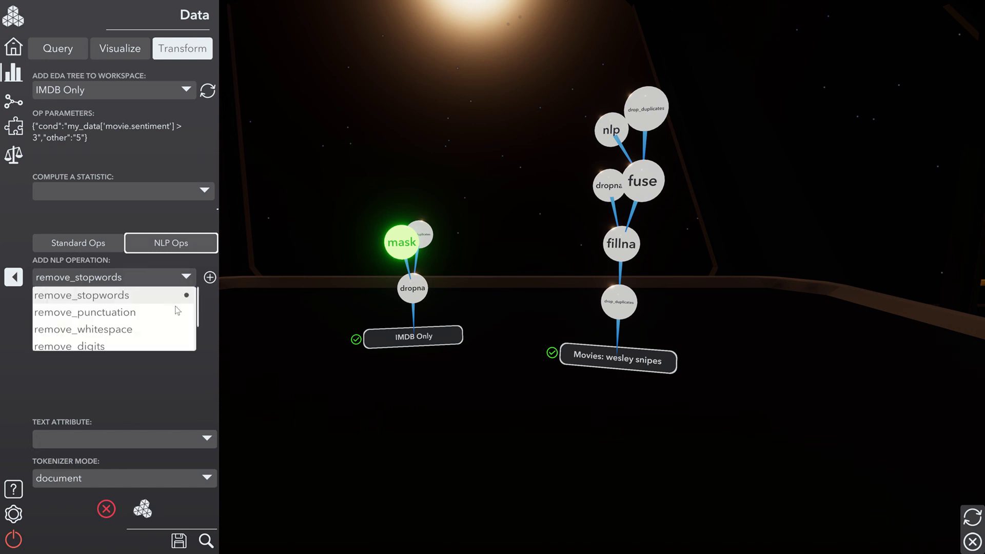
scroll(173, 299, down, 1)
scroll(171, 296, down, 2)
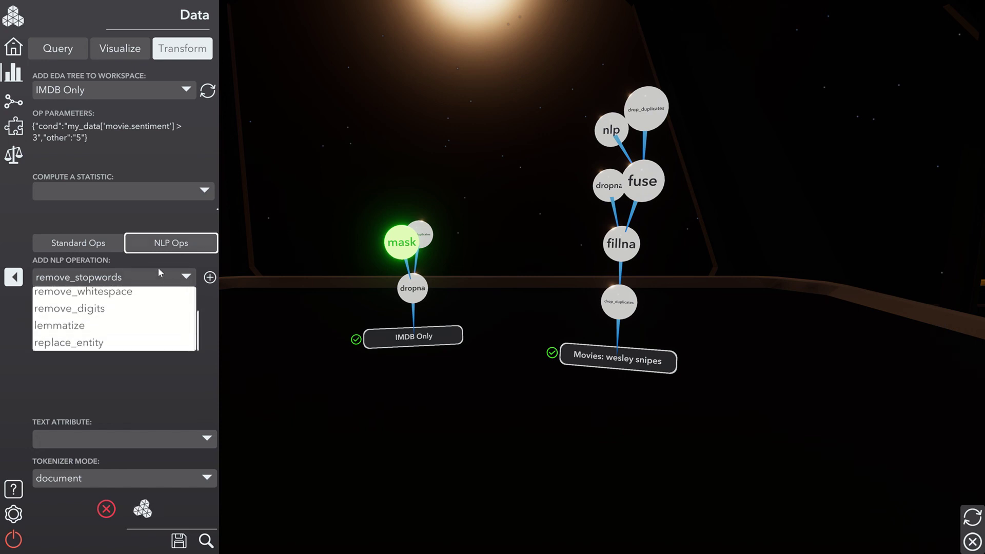
scroll(156, 295, up, 2)
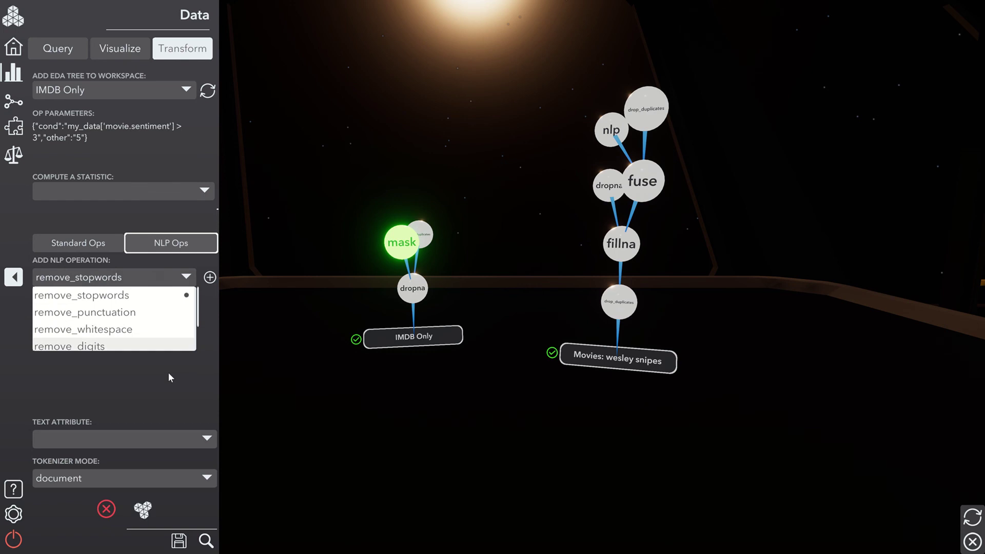
click(209, 277)
click(209, 278)
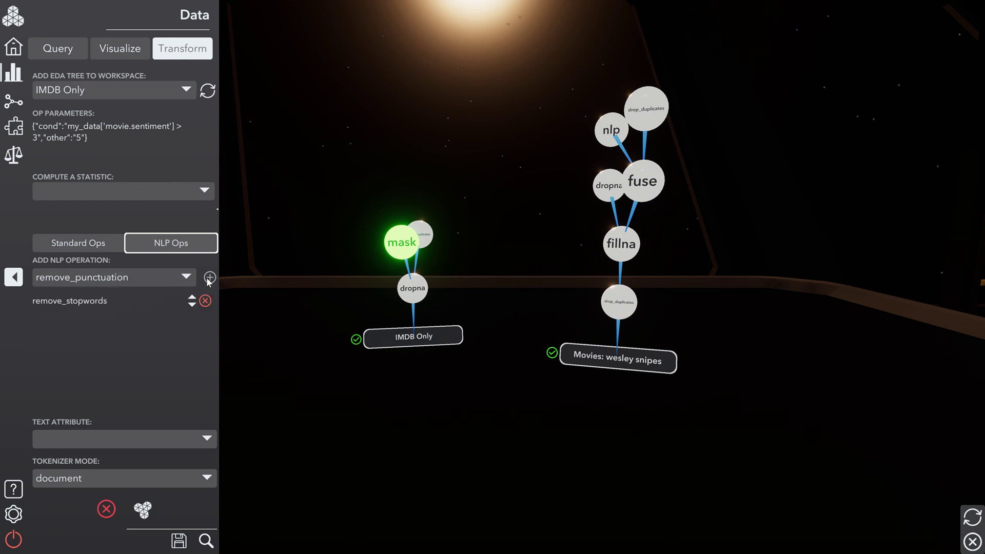
click(210, 277)
click(207, 278)
click(207, 279)
click(207, 279)
click(207, 278)
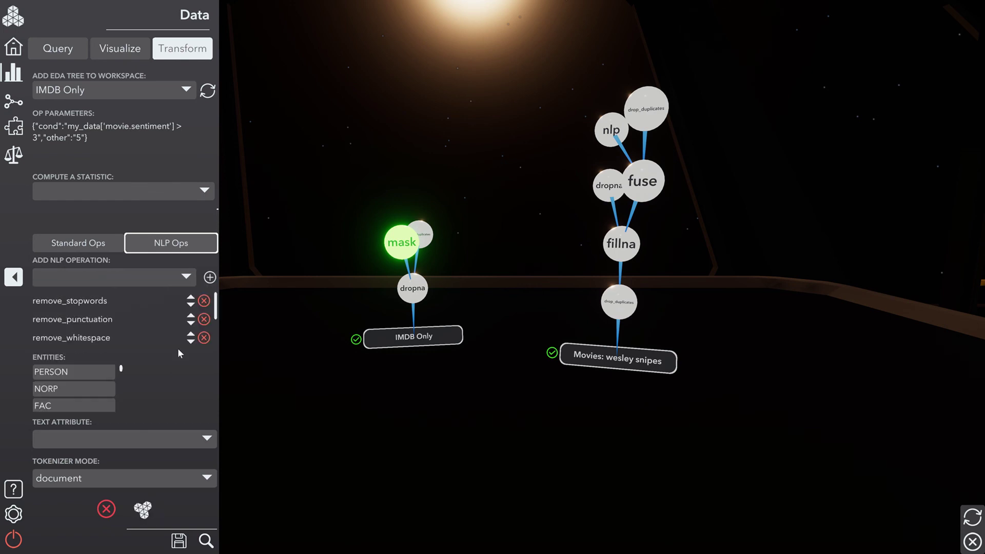
click(190, 307)
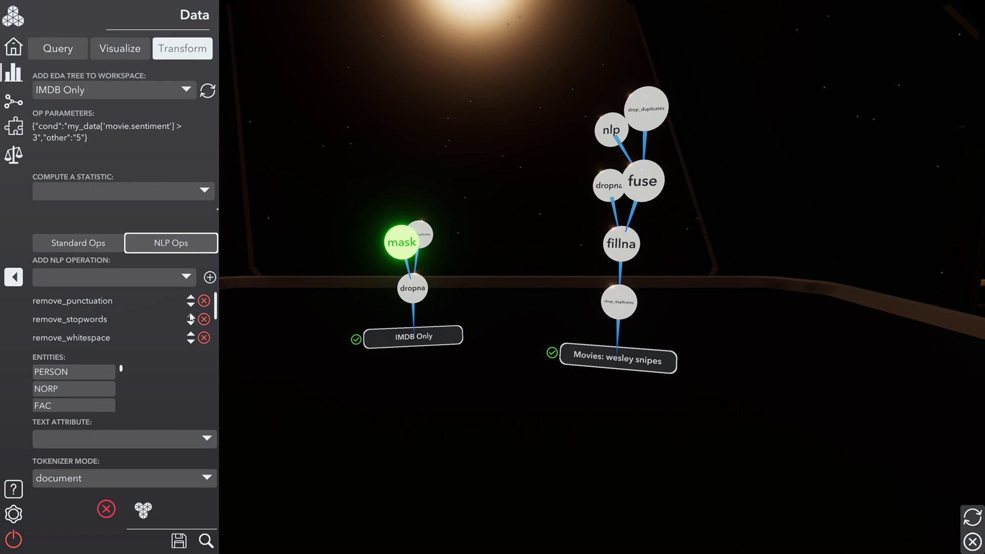
Step: Choose entities to replace, including DATE, FAC and PERSON, and check the available tokenizer modes
click(78, 377)
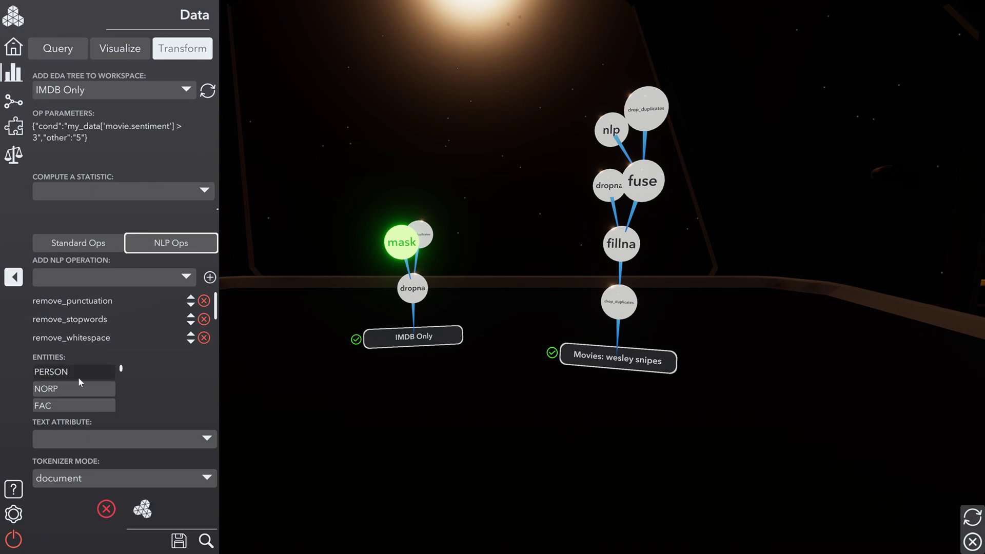
click(86, 393)
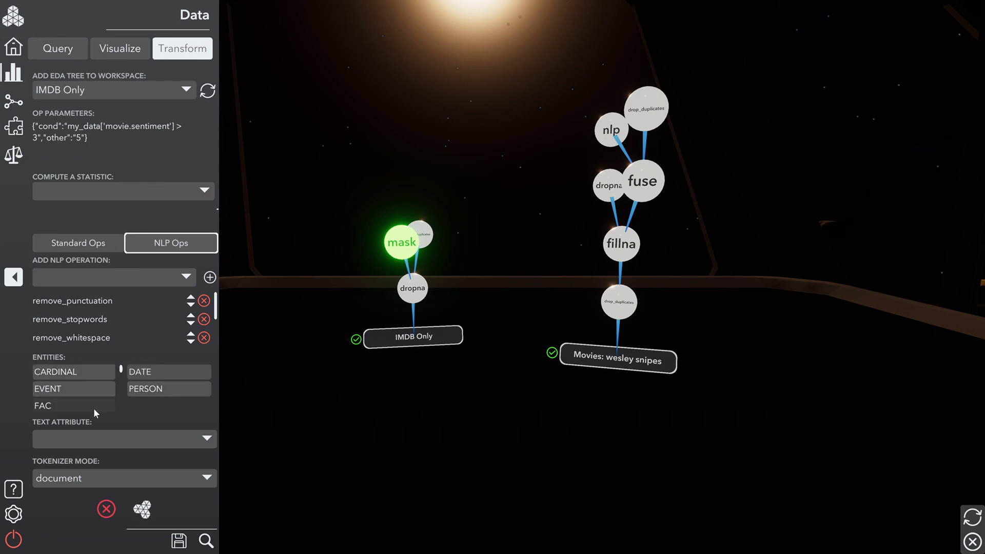
click(93, 408)
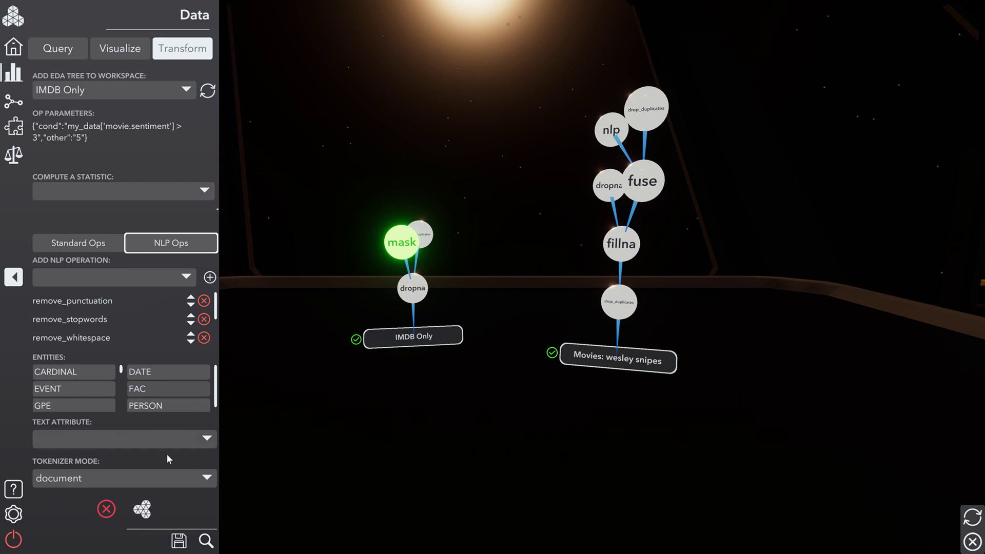
click(144, 480)
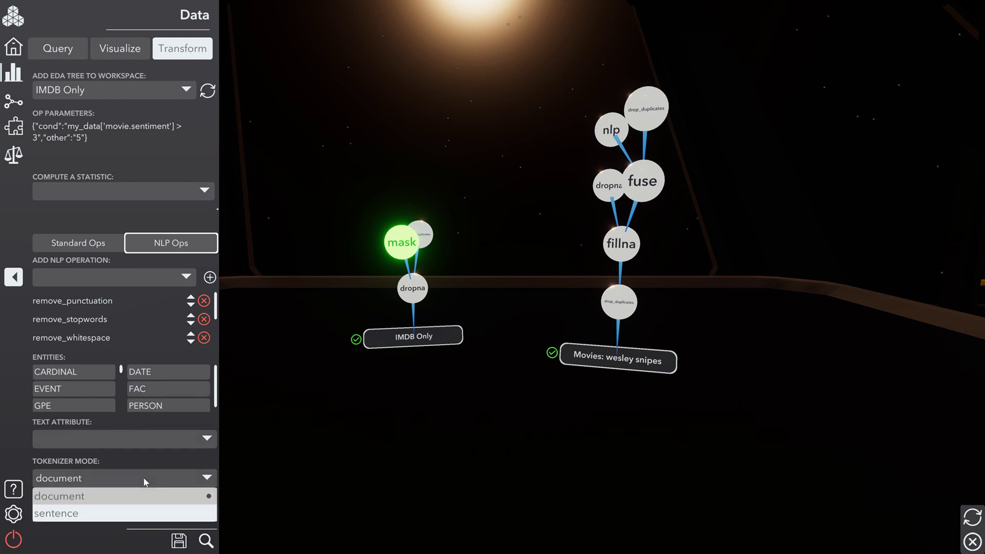
click(143, 477)
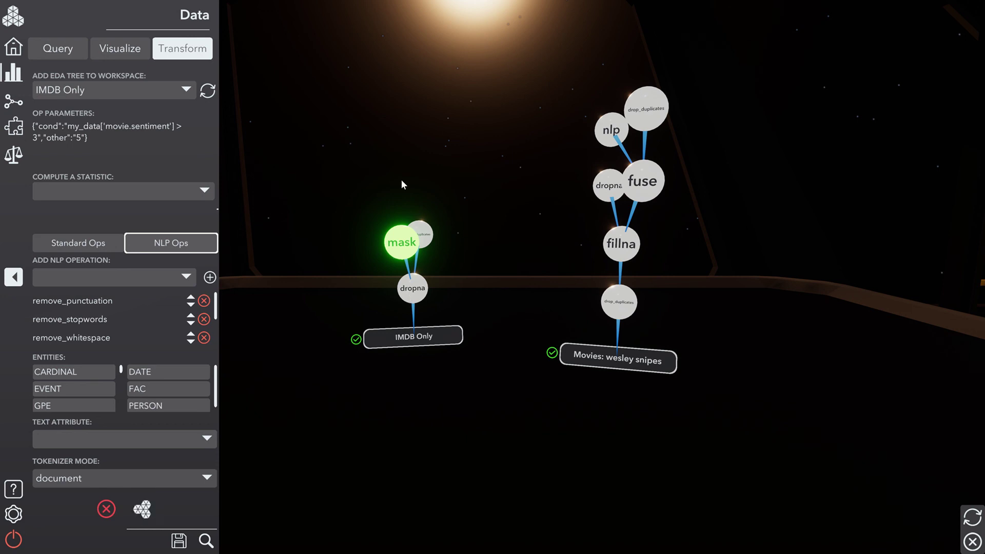
Step: Start creating a virtual dataset from the IMDB Only tree's mask node and deselect all its data and label features
right_click(411, 242)
click(440, 258)
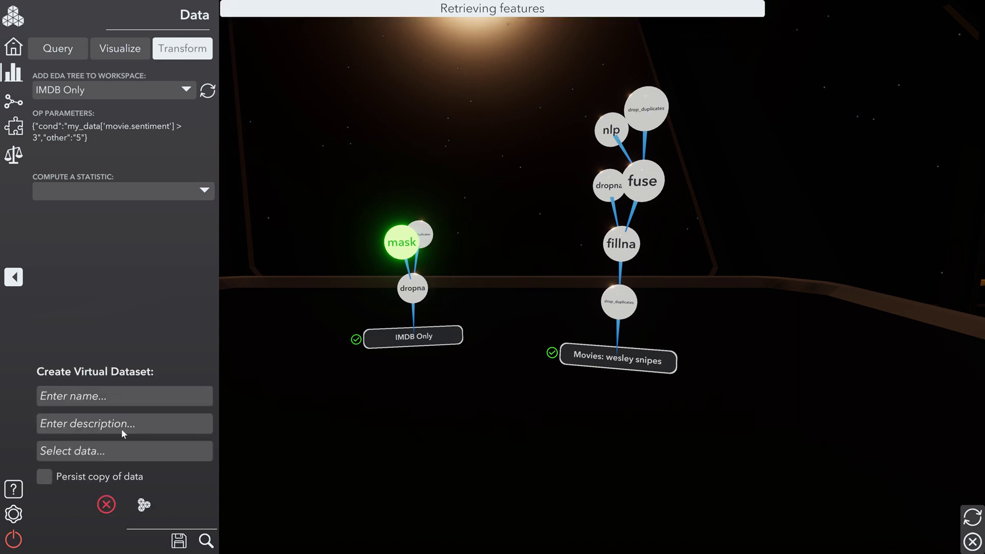
click(125, 449)
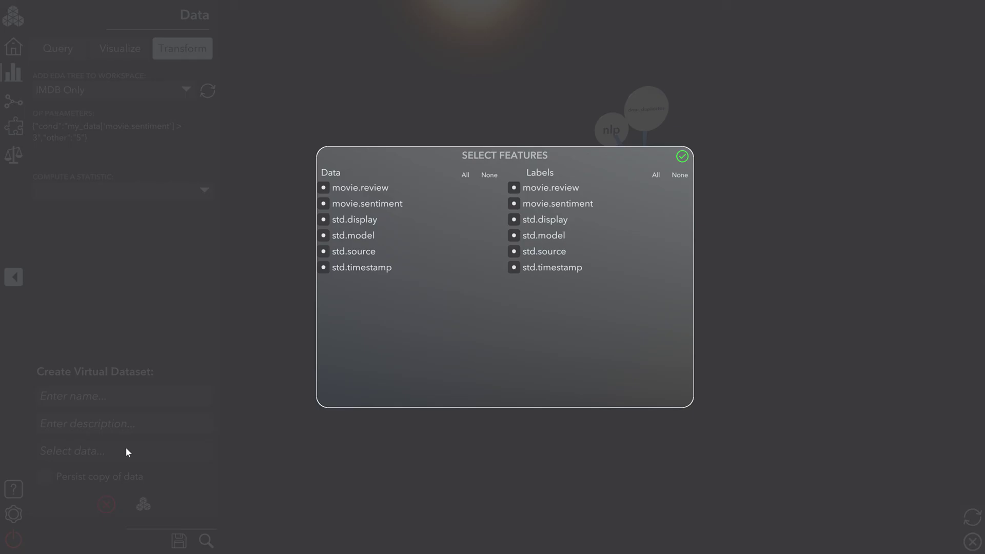
click(488, 176)
click(679, 175)
click(360, 188)
click(358, 186)
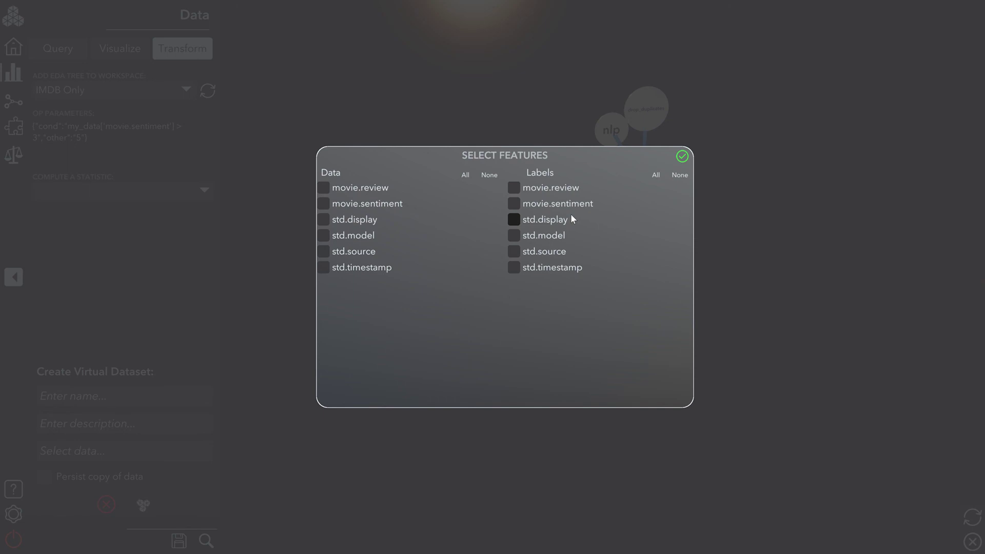